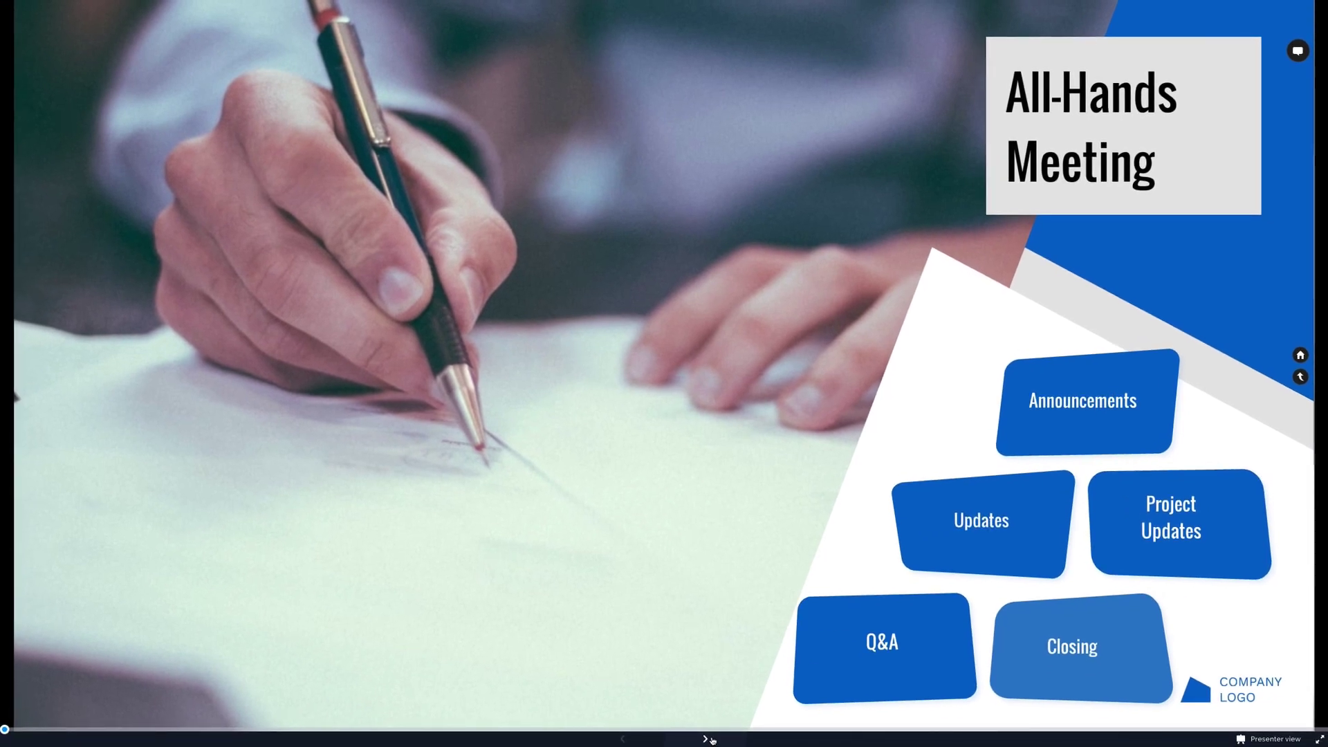
- Advance from the All-Hands Meeting overview to the Announcements topic
{"action": "left_click", "coordinate": [709, 739]}
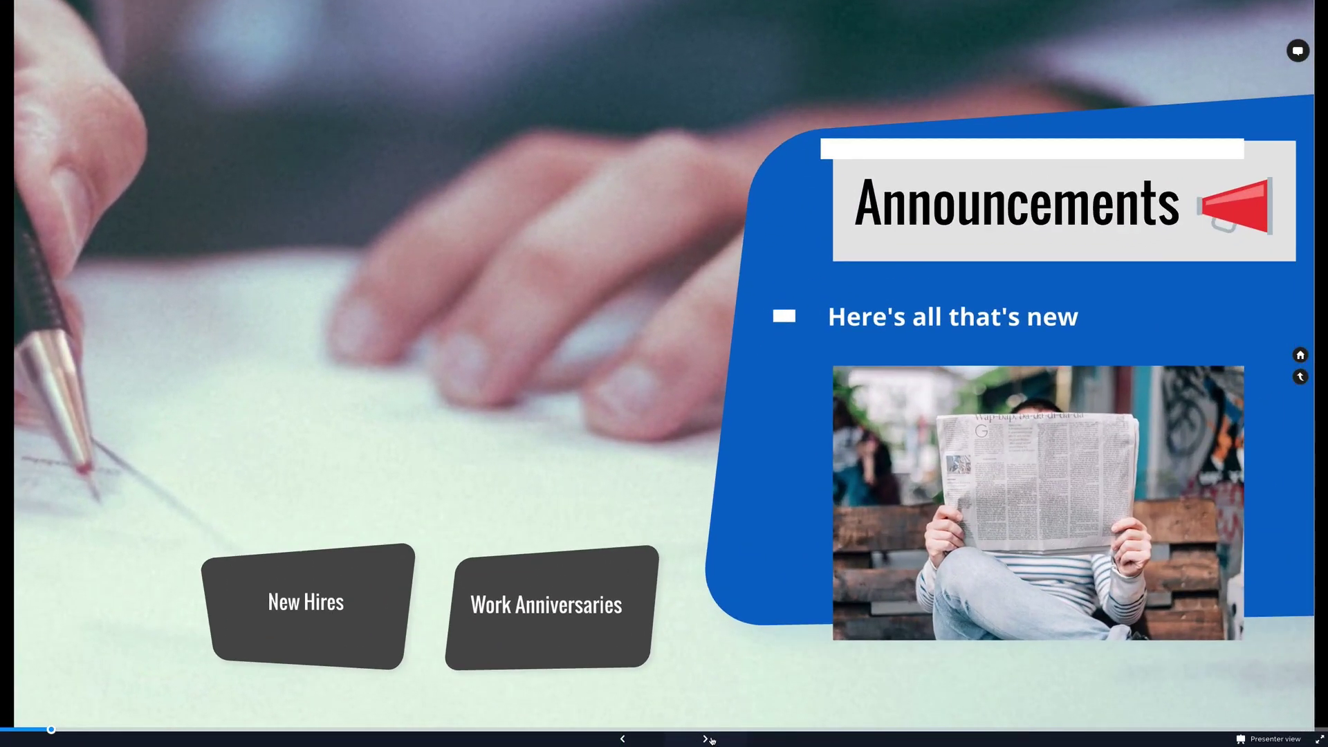
- Zoom into New Hires, then switch to the dashboard's Prezi Present section
{"action": "left_click", "coordinate": [355, 626]}
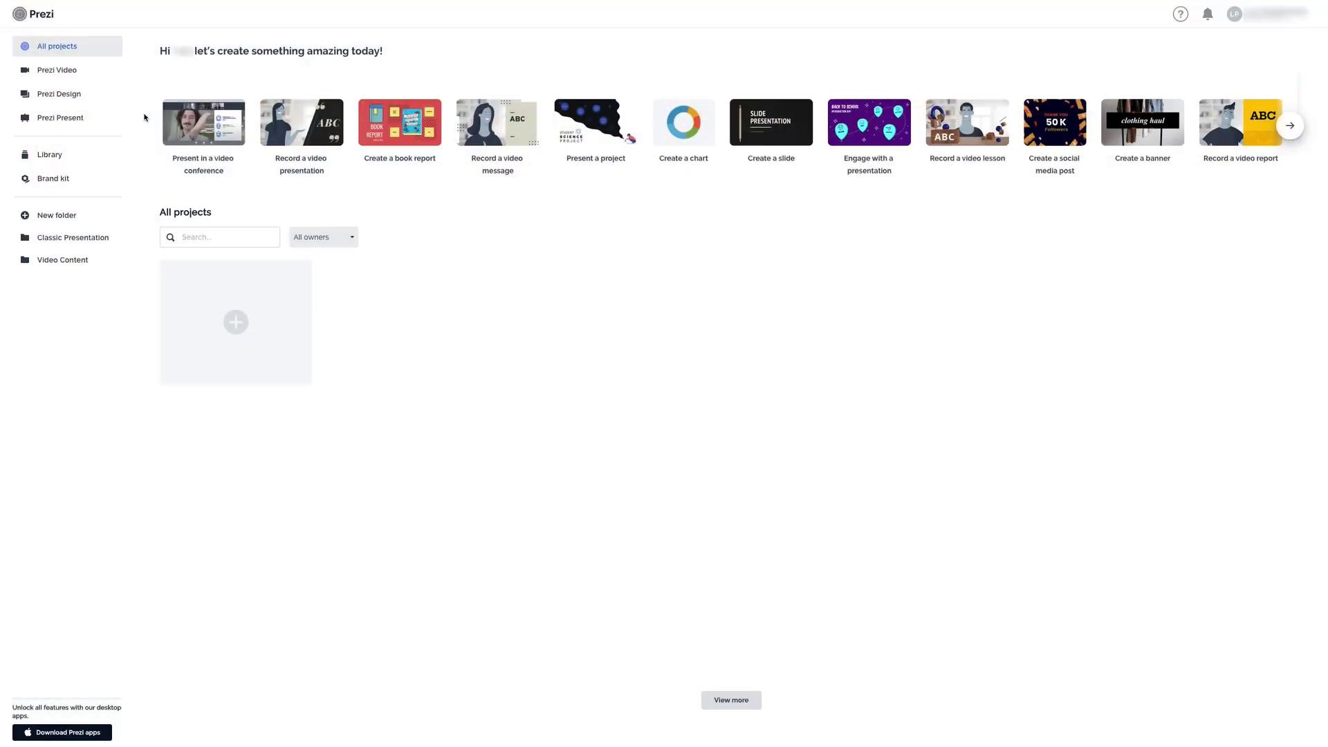
{"action": "left_click", "coordinate": [73, 118]}
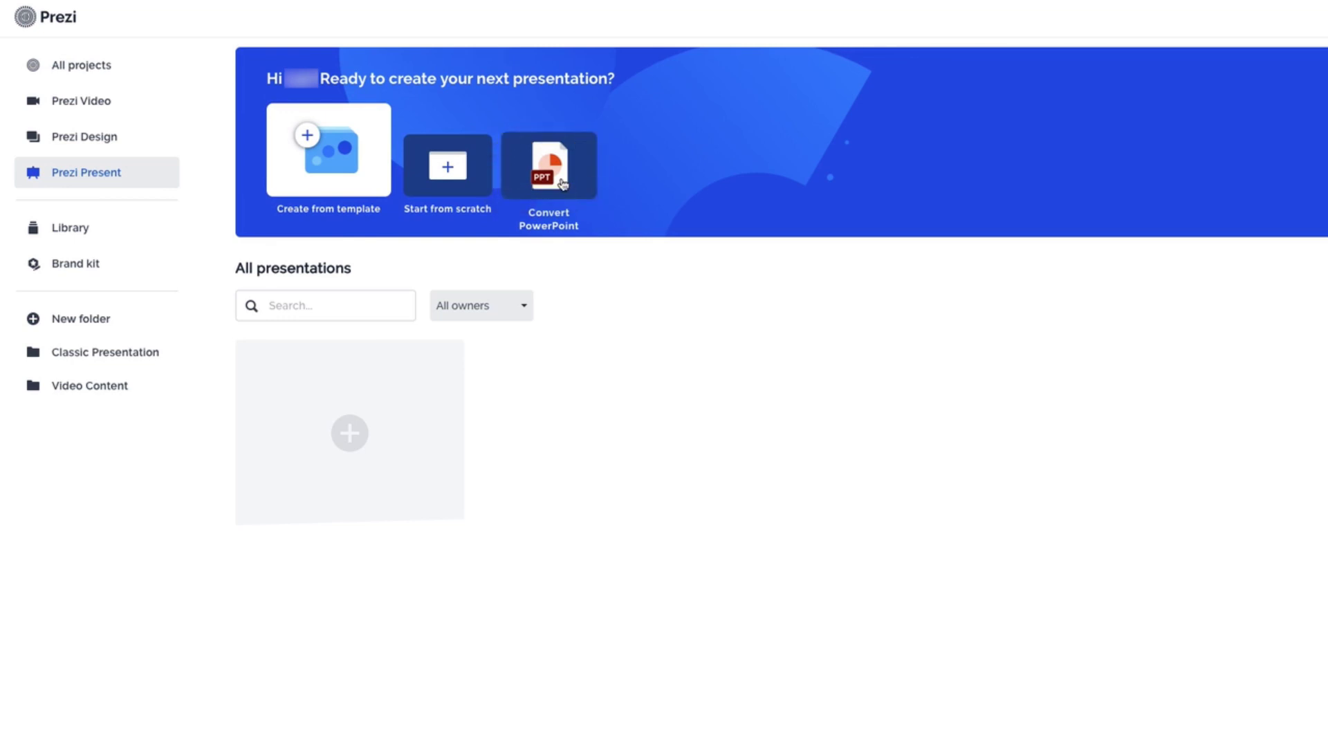
- Start a new presentation from a template and filter the gallery to video templates
{"action": "left_click", "coordinate": [349, 156]}
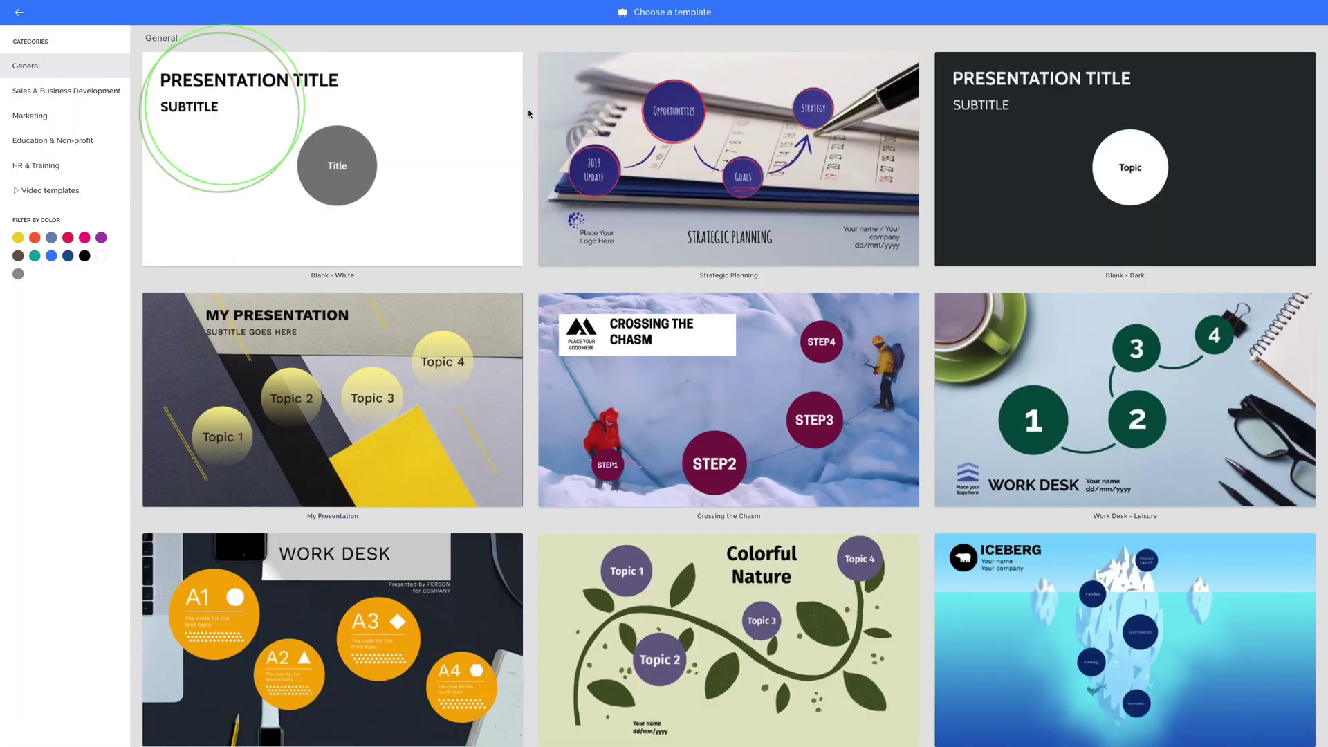
{"action": "scroll", "coordinate": [530, 115], "scroll_direction": "down", "scroll_amount": 1}
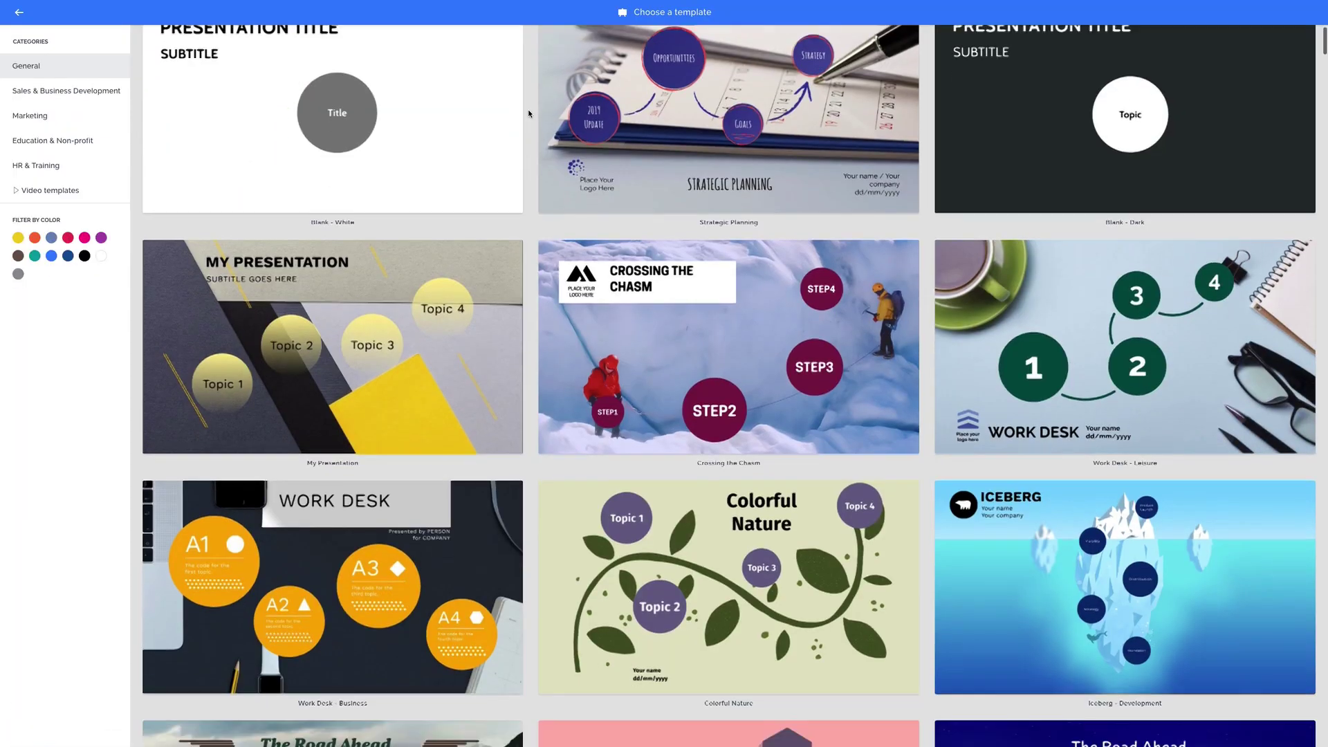
{"action": "scroll", "coordinate": [530, 115], "scroll_direction": "down", "scroll_amount": 10}
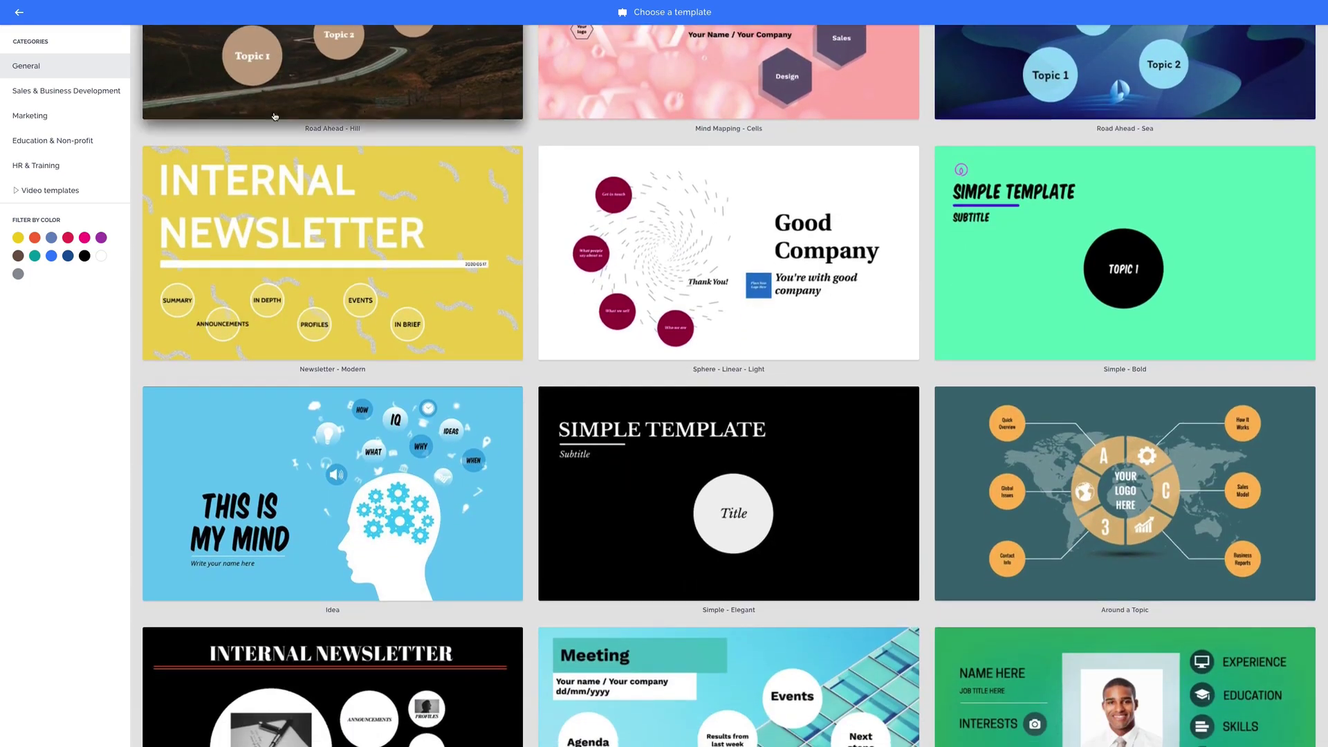
{"action": "left_click", "coordinate": [67, 193]}
{"action": "scroll", "coordinate": [529, 177], "scroll_direction": "down", "scroll_amount": 15}
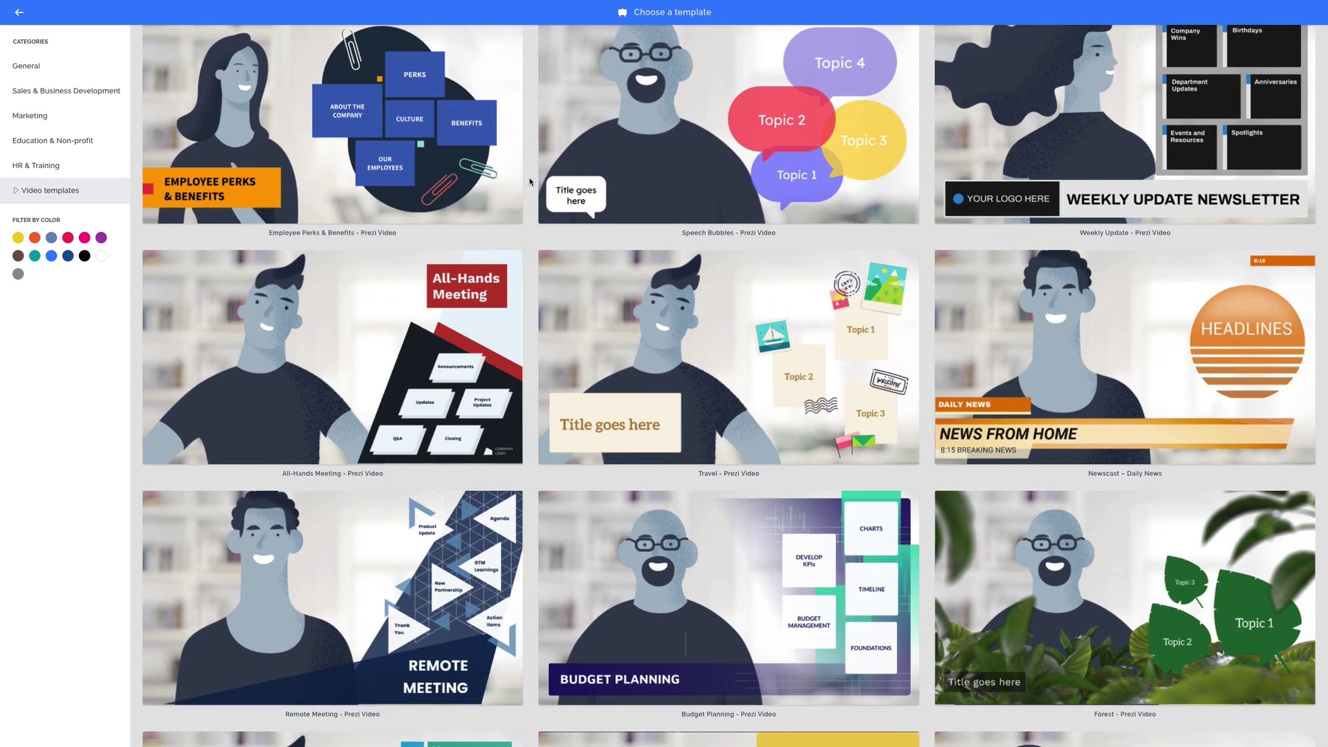
{"action": "scroll", "coordinate": [529, 177], "scroll_direction": "down", "scroll_amount": 2}
- Preview the All-Hands Meeting template, stepping to Announcements and back to the overview
{"action": "left_click", "coordinate": [436, 175]}
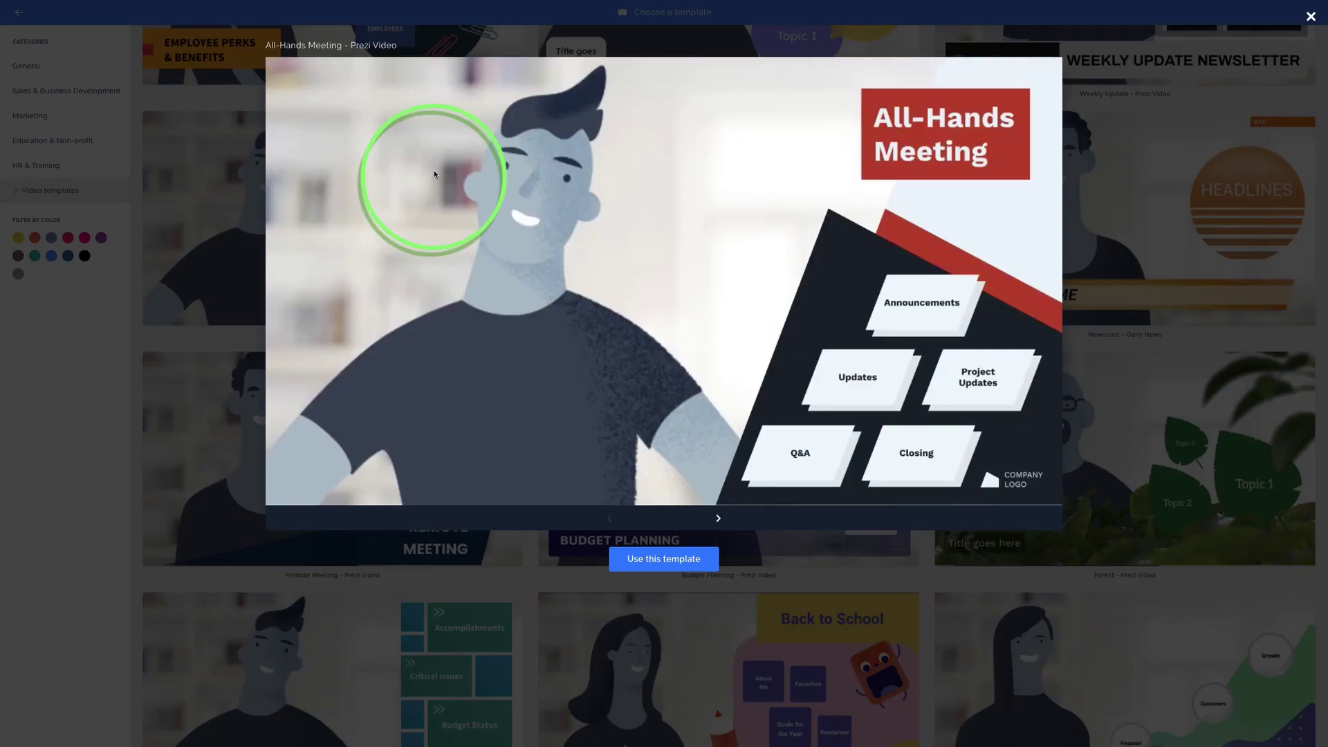
{"action": "left_click", "coordinate": [726, 517]}
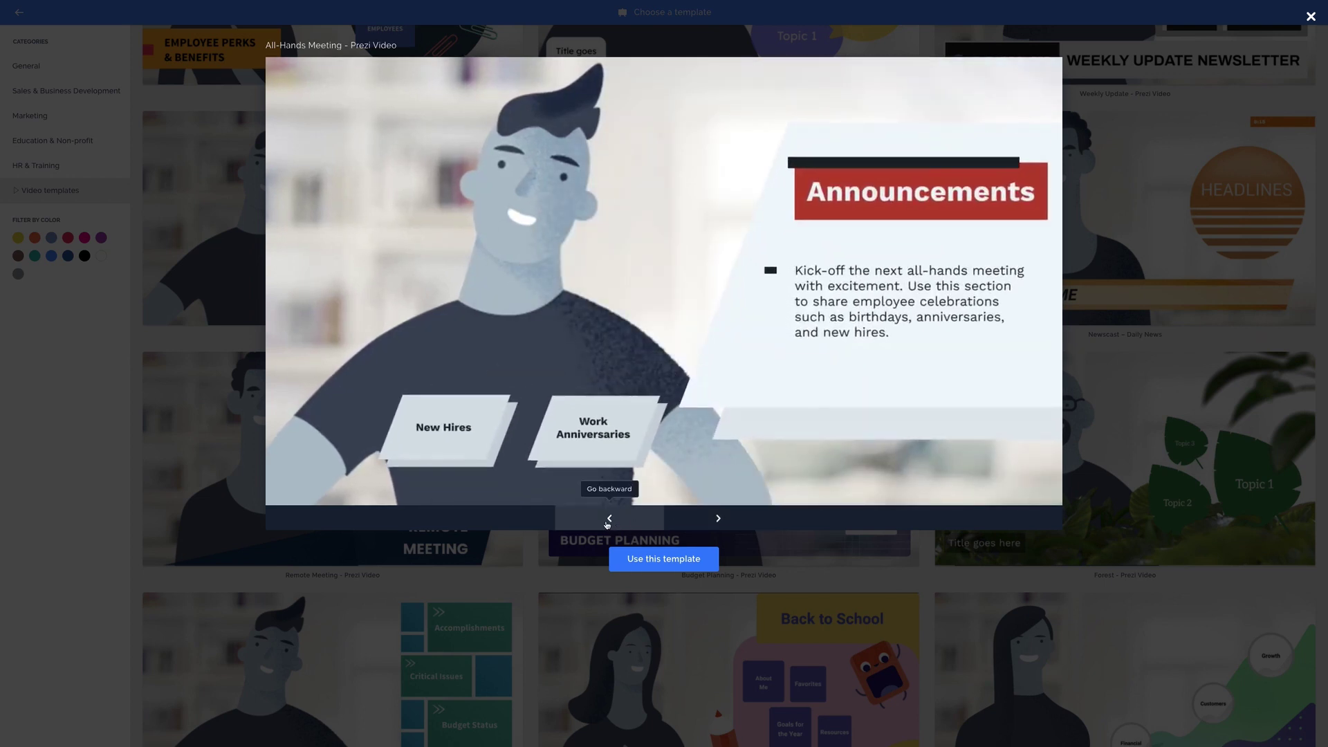
{"action": "left_click", "coordinate": [606, 523]}
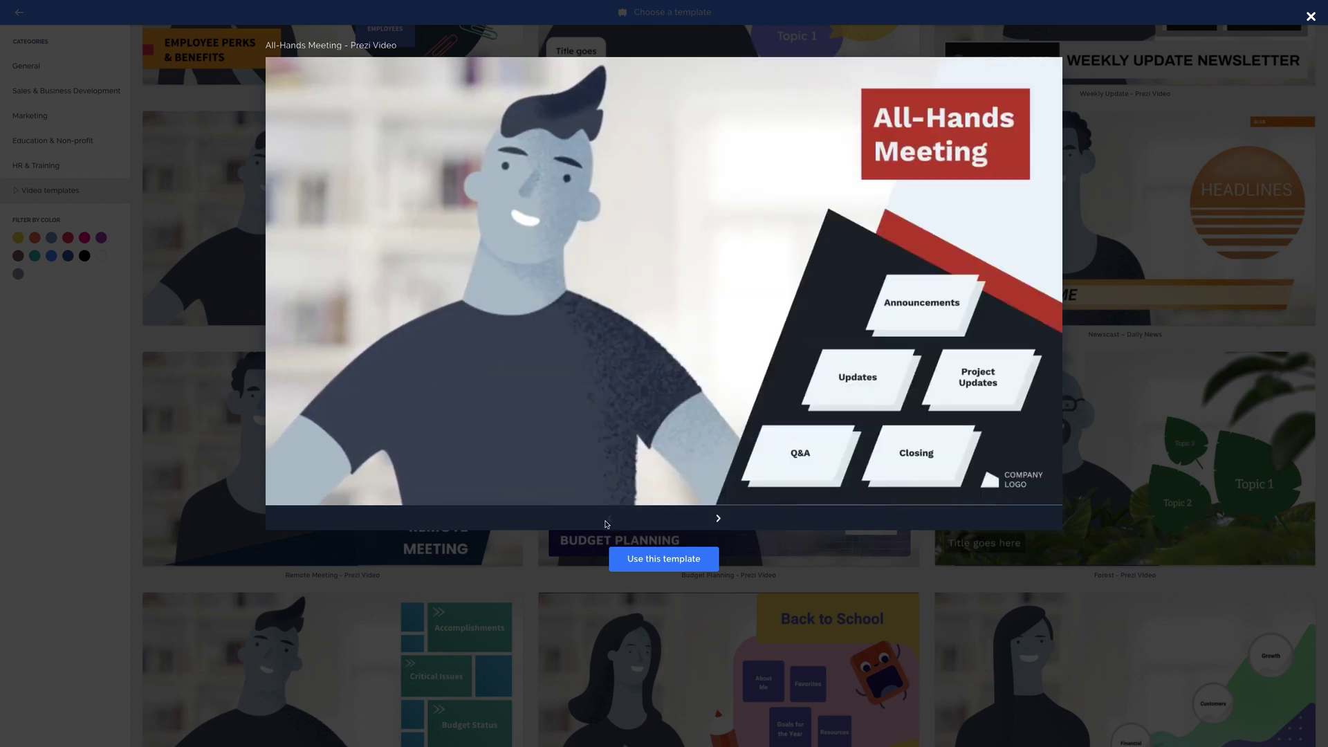
- Create a presentation from the All-Hands Meeting template and add a planet topic left of the pyramid
{"action": "left_click", "coordinate": [675, 558]}
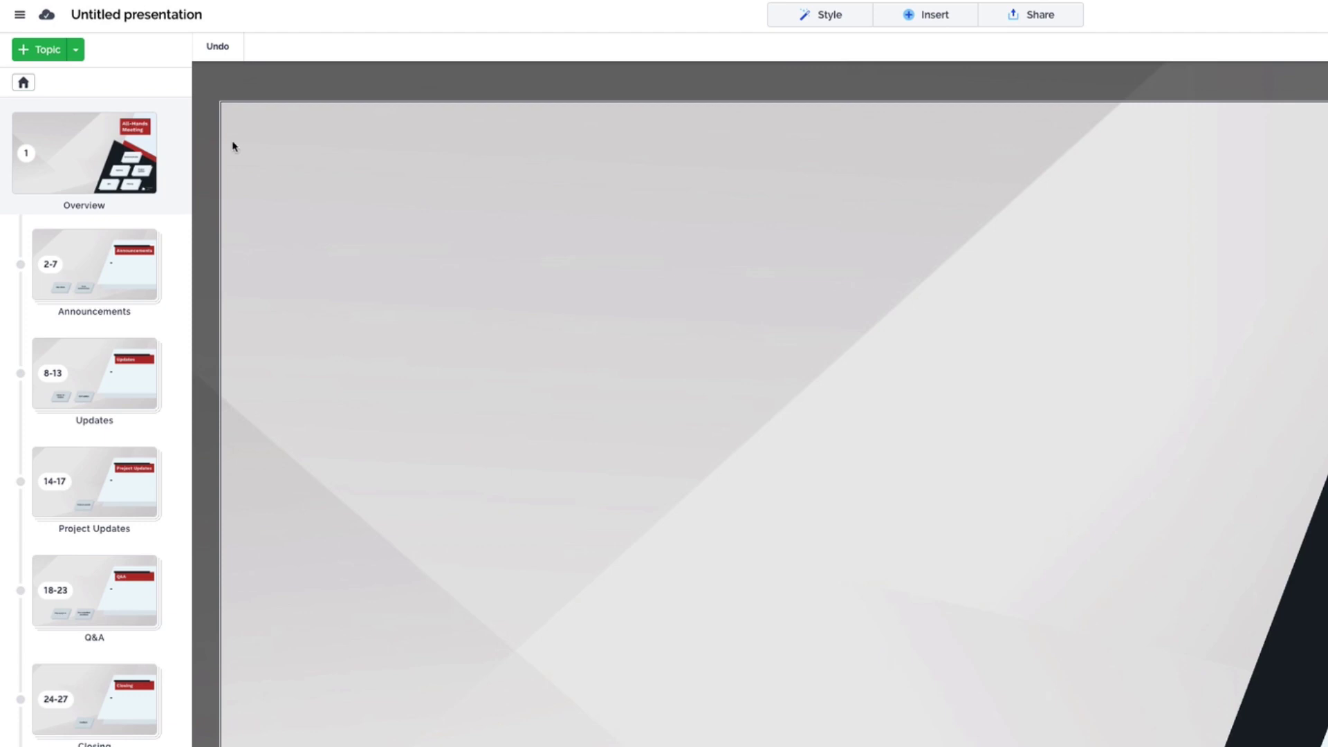
{"action": "left_click", "coordinate": [76, 50]}
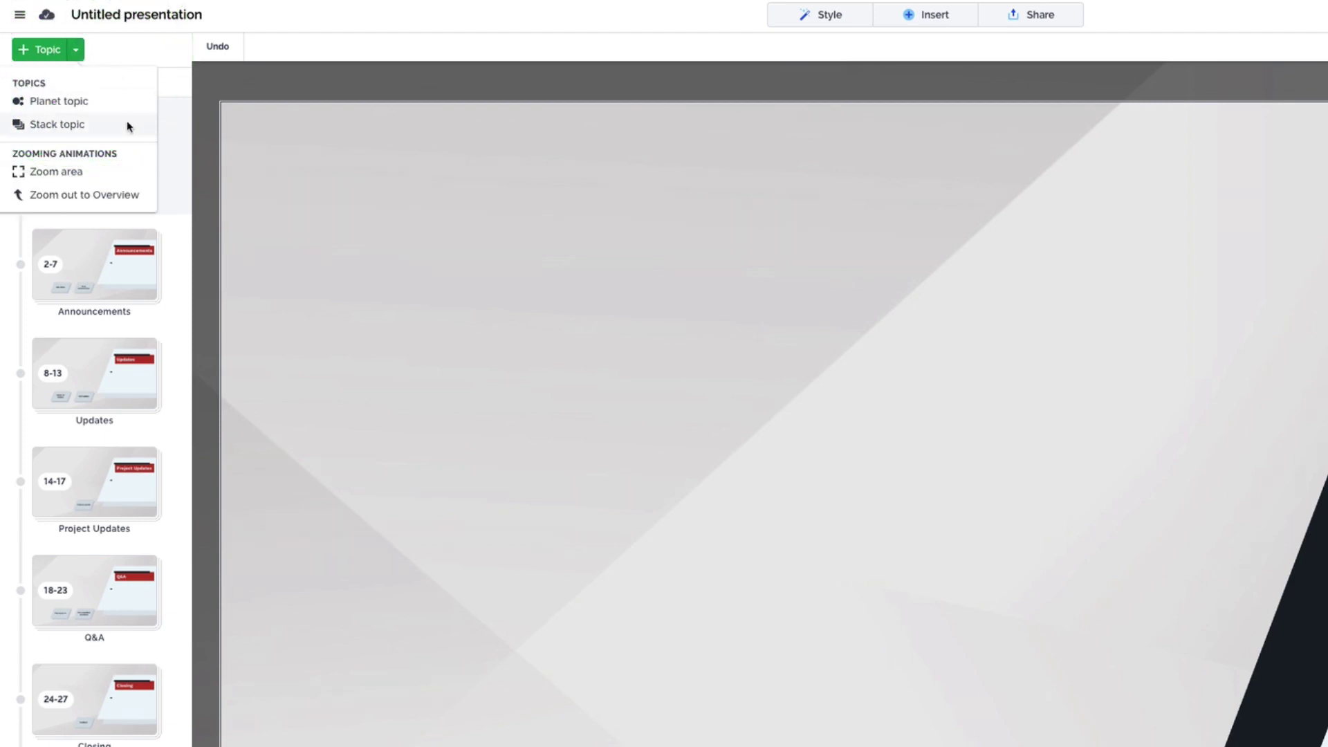
{"action": "left_click", "coordinate": [107, 103]}
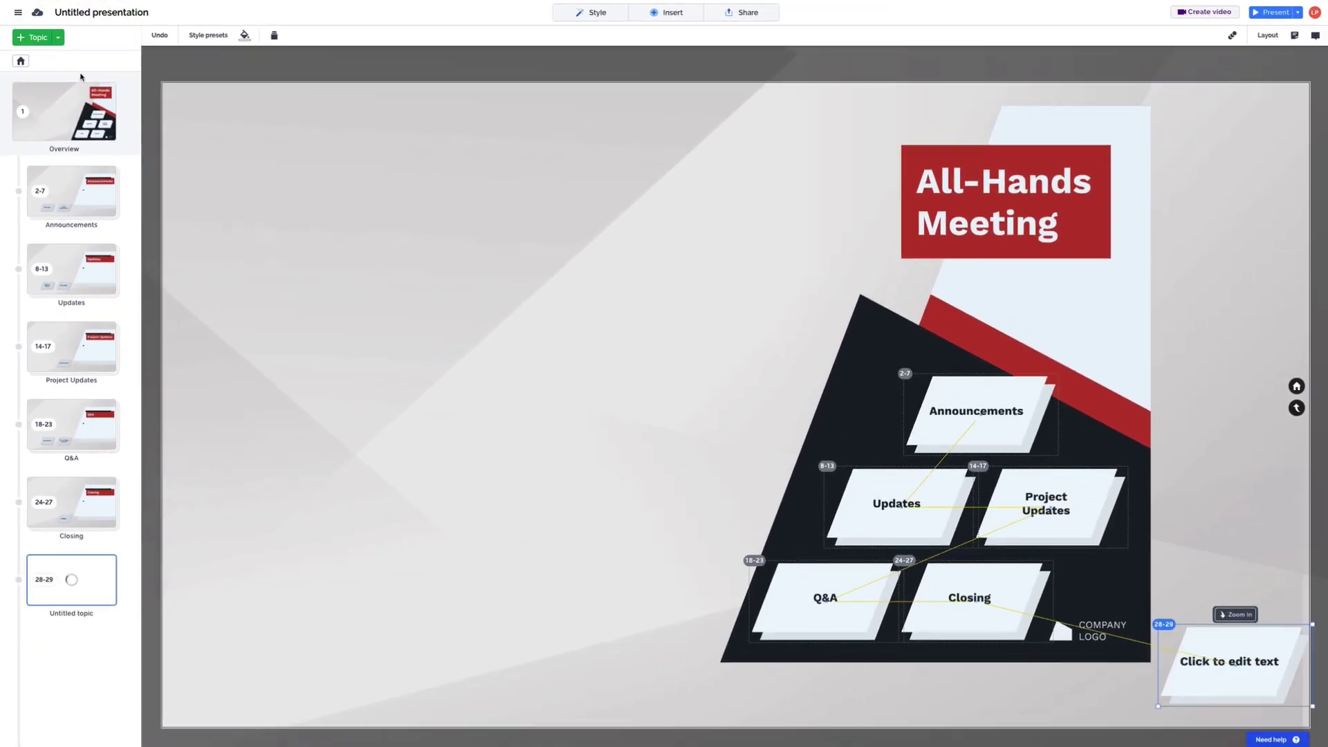
{"action": "left_click_drag", "start_coordinate": [1266, 639], "coordinate": [840, 334]}
- Add subtopics inside the new topic, move a square onto the light-blue panel, and return home
{"action": "left_click", "coordinate": [839, 334]}
{"action": "left_click", "coordinate": [820, 318]}
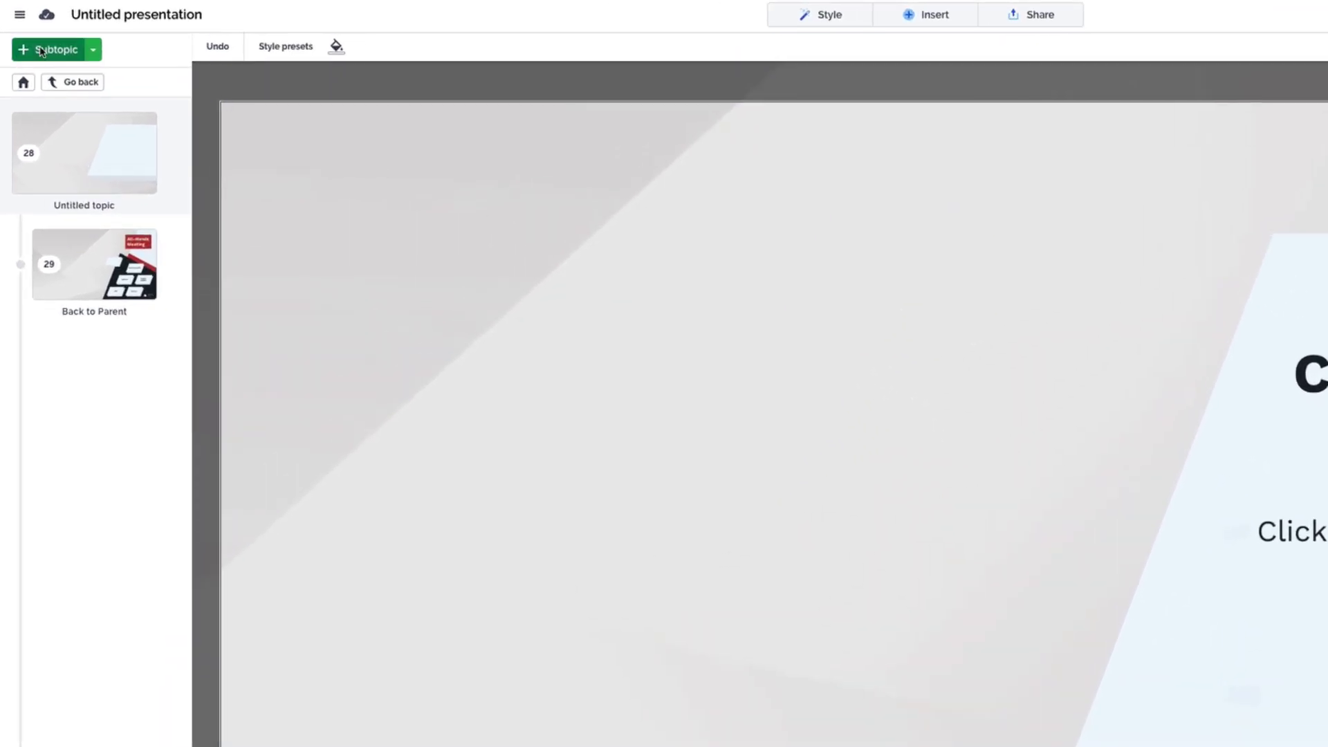
{"action": "left_click", "coordinate": [41, 51]}
{"action": "left_click", "coordinate": [41, 51]}
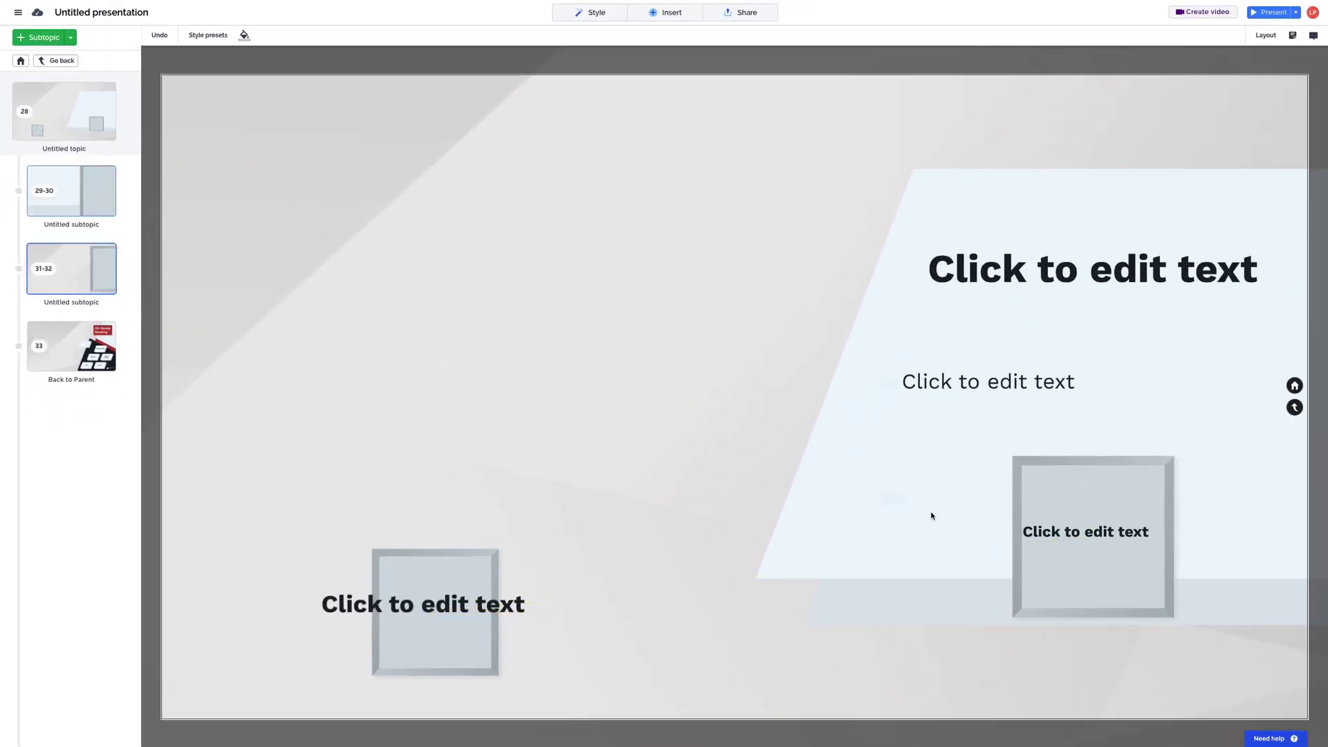
{"action": "left_click_drag", "start_coordinate": [455, 574], "coordinate": [895, 498]}
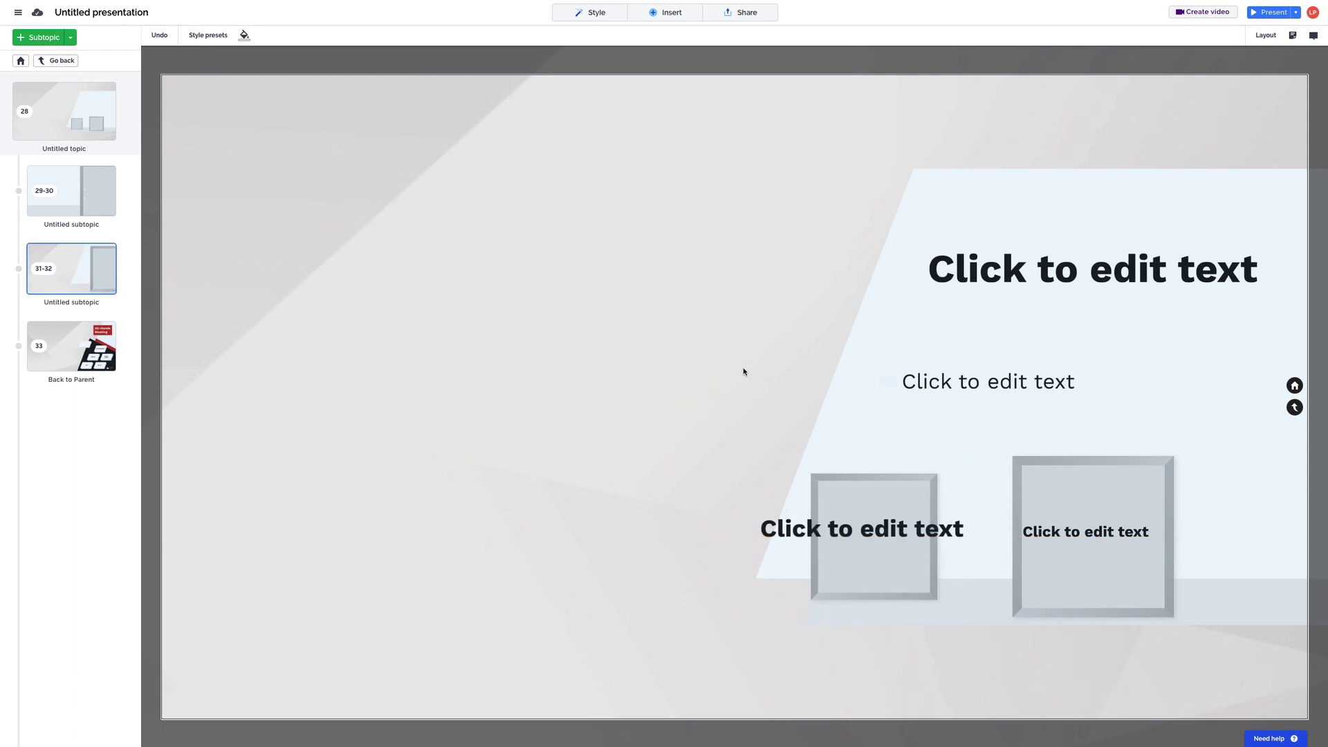
{"action": "left_click", "coordinate": [1295, 385]}
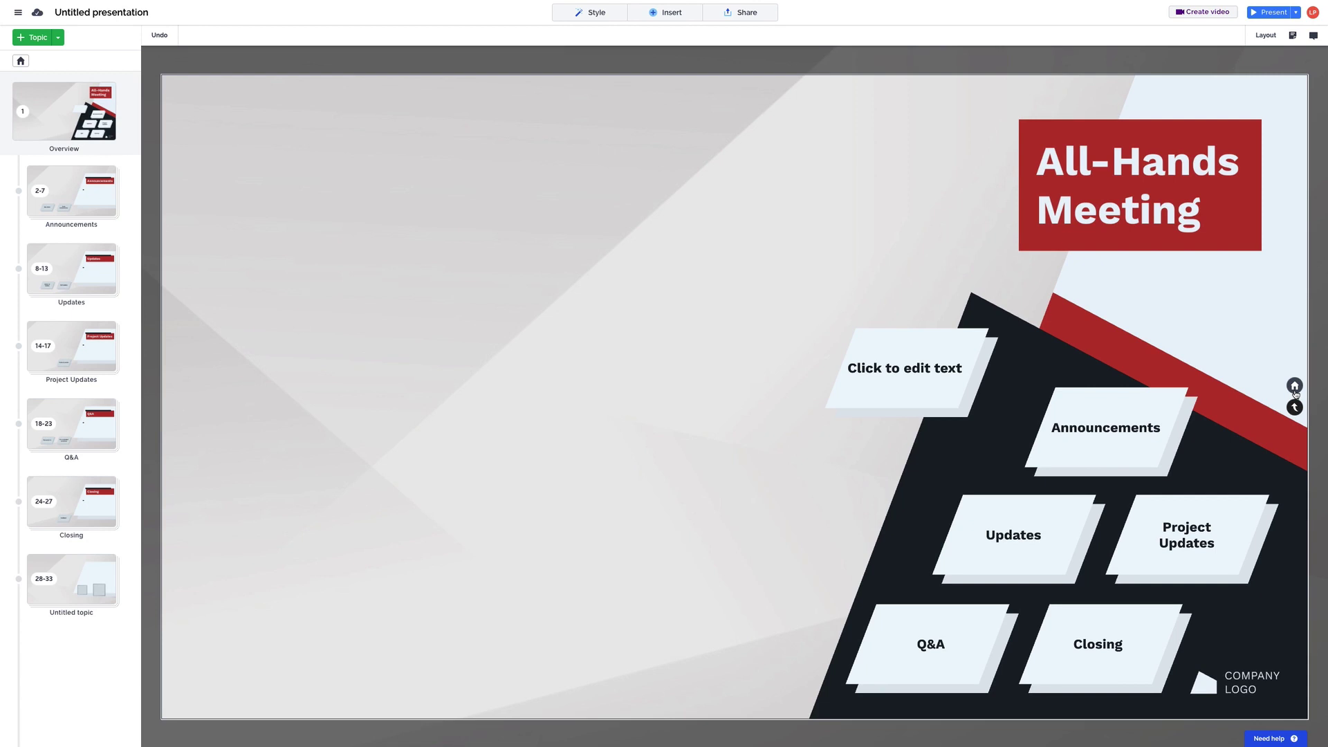
- Add another topic, delete the extra one, and reposition the remaining new topic above Closing
{"action": "left_click", "coordinate": [36, 39]}
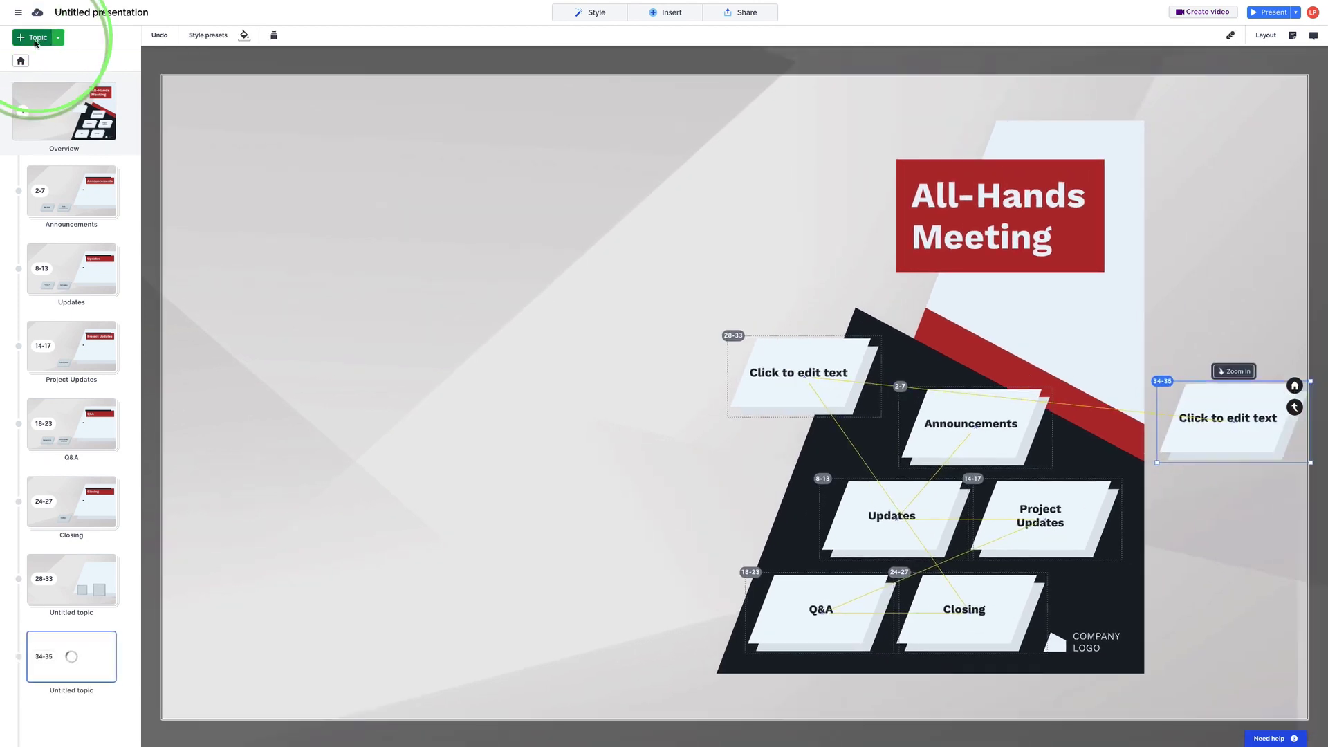
{"action": "left_click", "coordinate": [105, 643]}
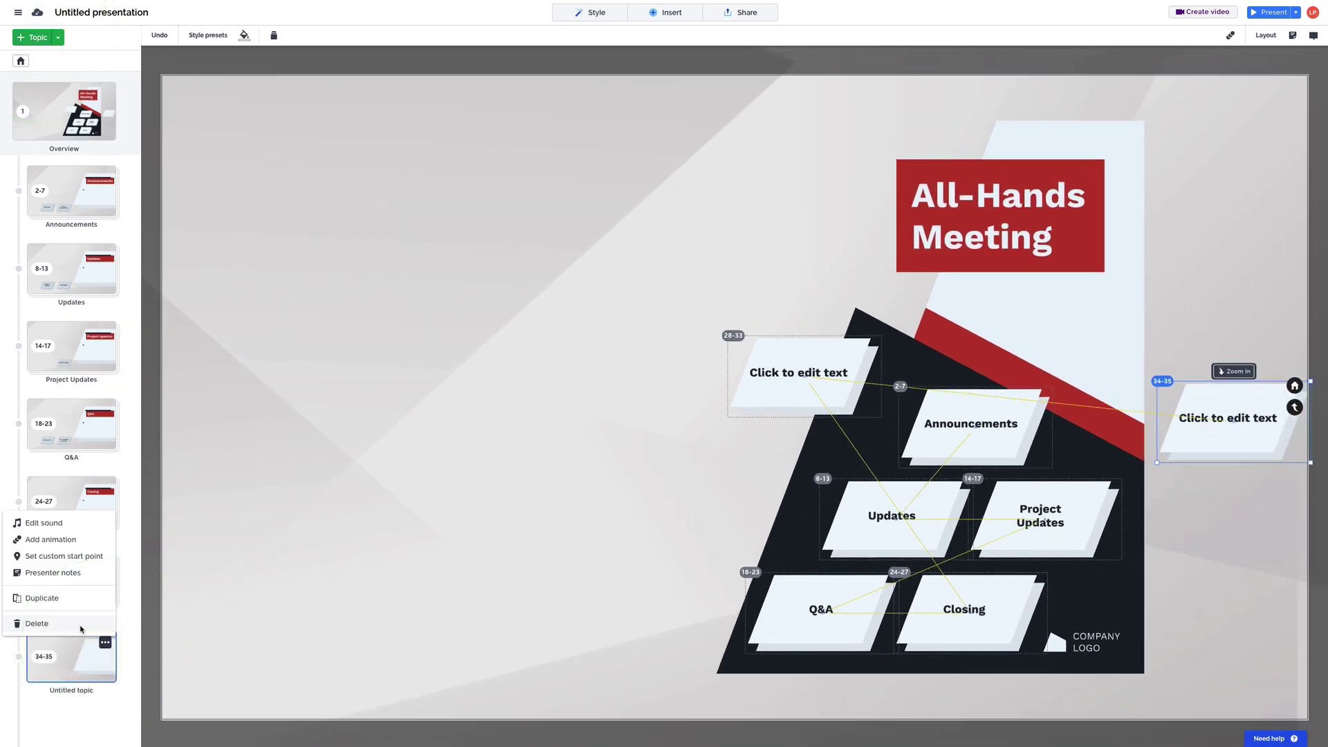
{"action": "left_click", "coordinate": [80, 625]}
{"action": "mouse_move", "coordinate": [71, 582]}
{"action": "left_mouse_down"}
{"action": "mouse_move", "coordinate": [71, 503]}
{"action": "mouse_move", "coordinate": [71, 580]}
{"action": "left_mouse_up"}
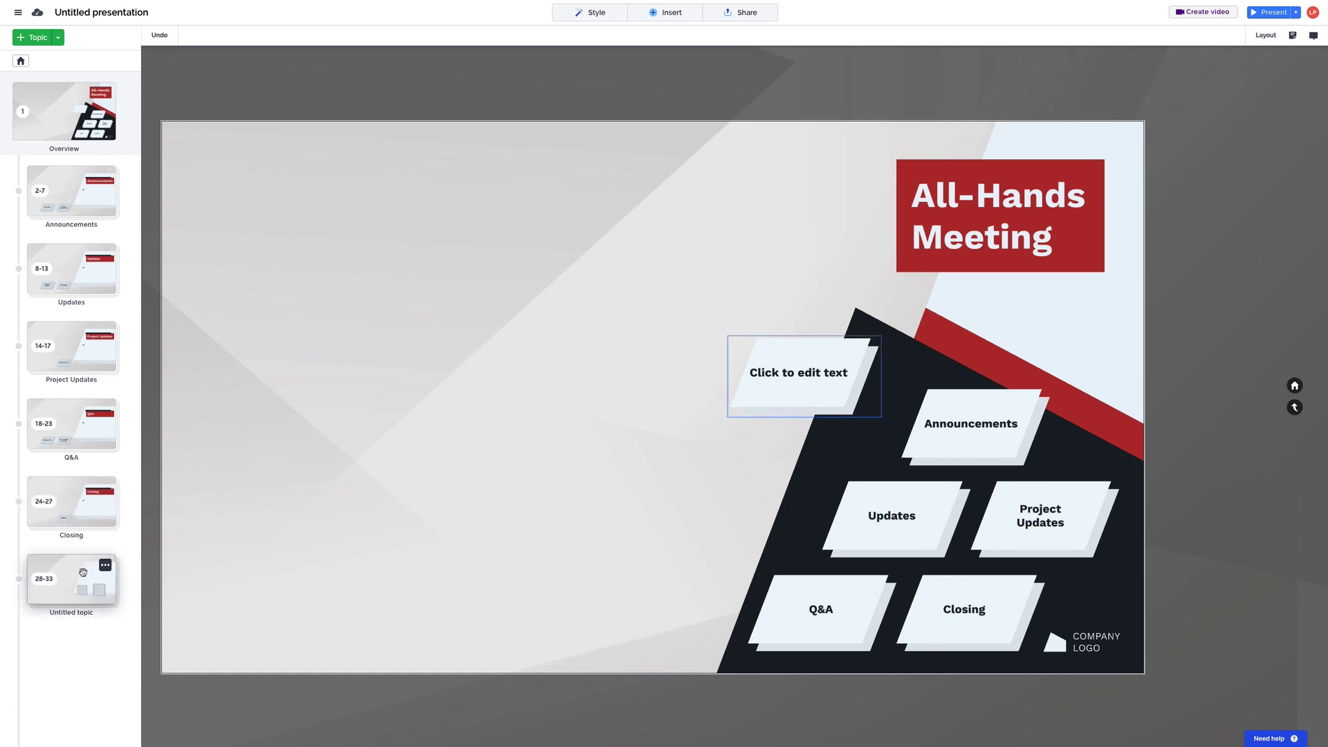
- Delete one subtopic inside the new topic and zoom back out to the overview
{"action": "left_click", "coordinate": [83, 573]}
{"action": "left_click", "coordinate": [102, 255]}
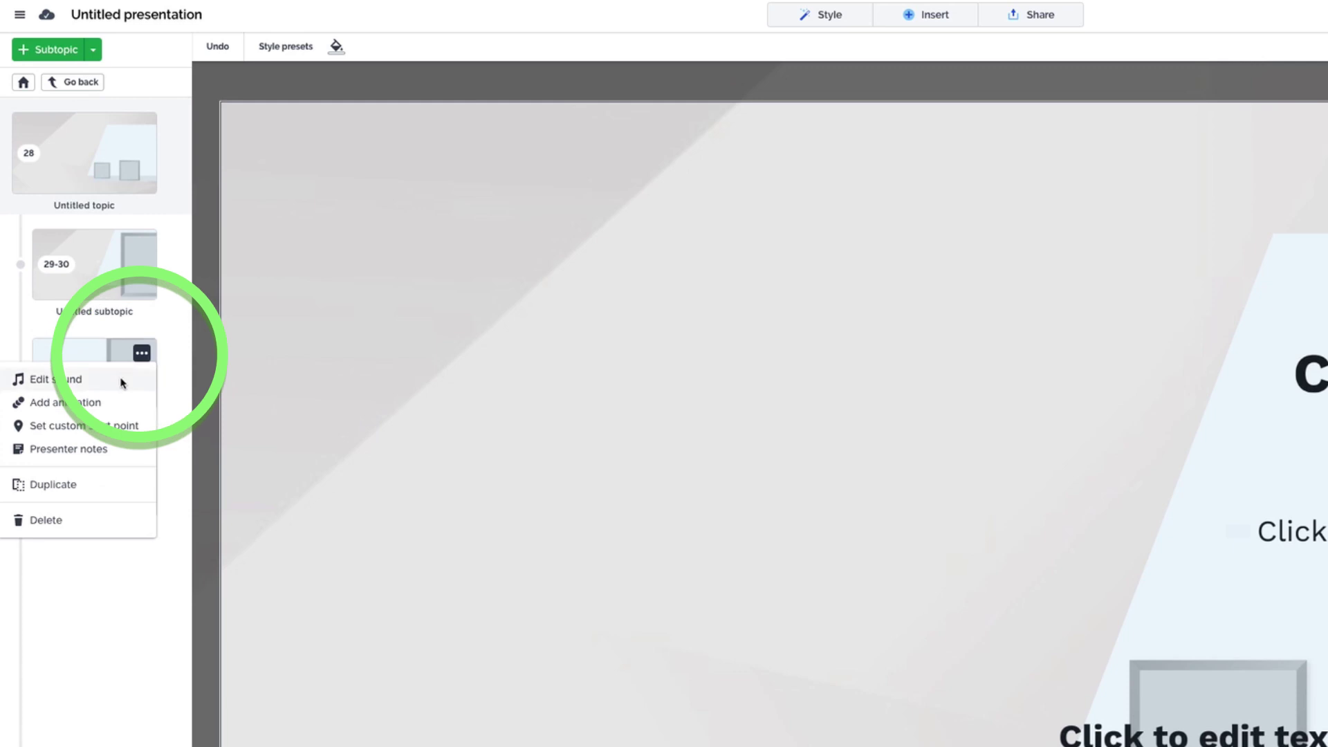
{"action": "left_click", "coordinate": [55, 520]}
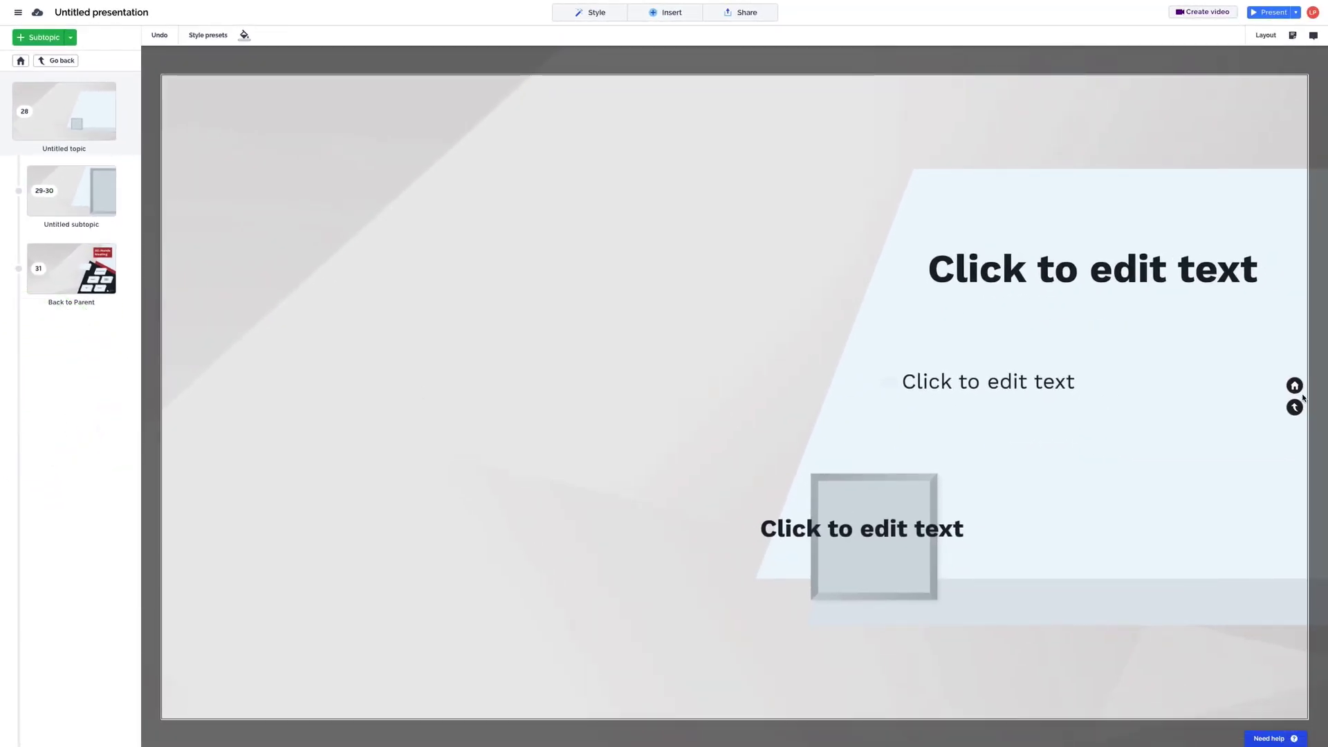
{"action": "left_click", "coordinate": [1301, 394]}
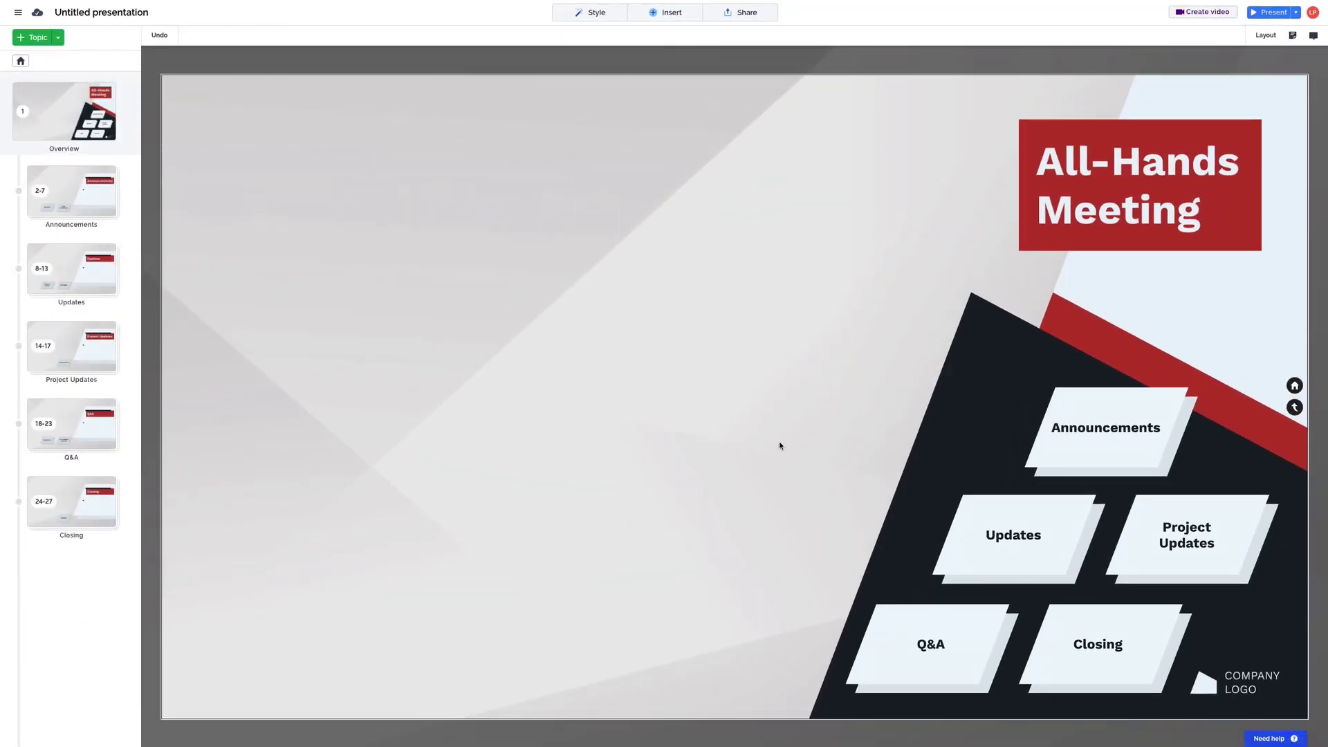
- Add a stack topic left of the pyramid and zoom into its pages
{"action": "left_click", "coordinate": [61, 41]}
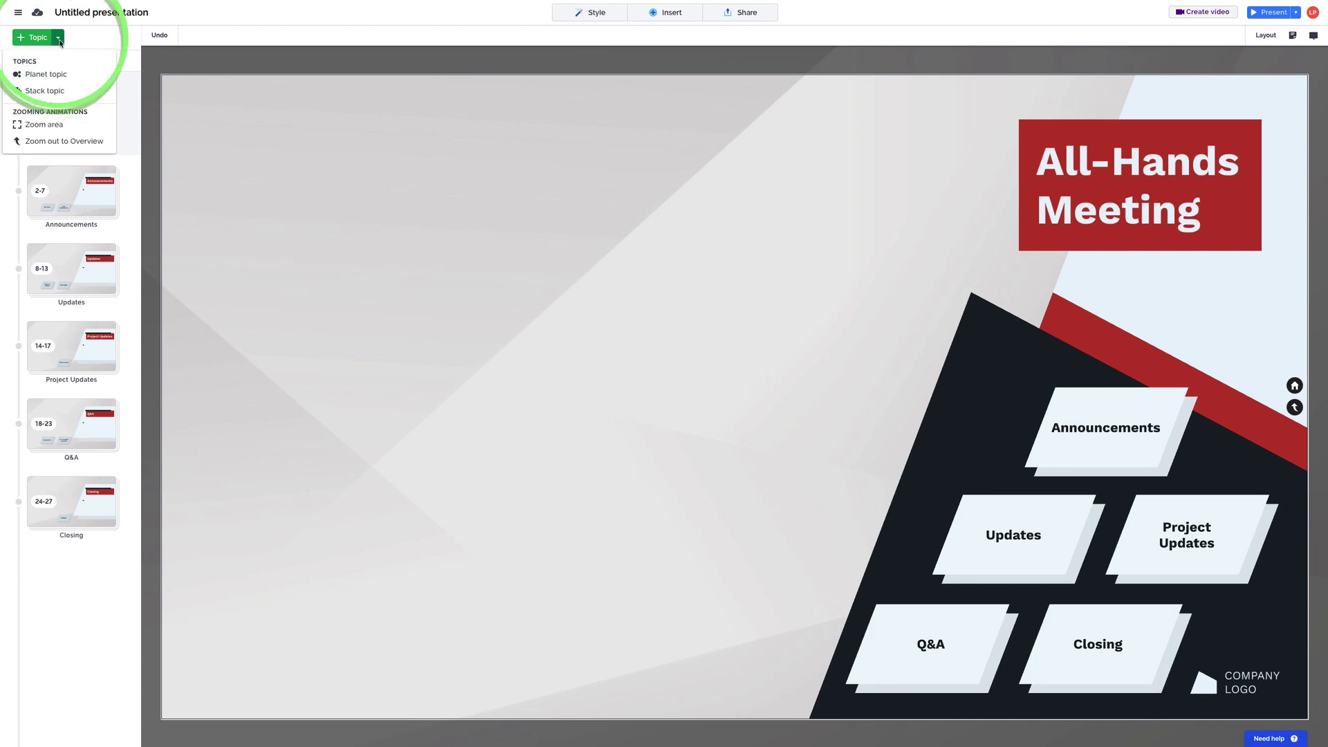
{"action": "left_click", "coordinate": [78, 91]}
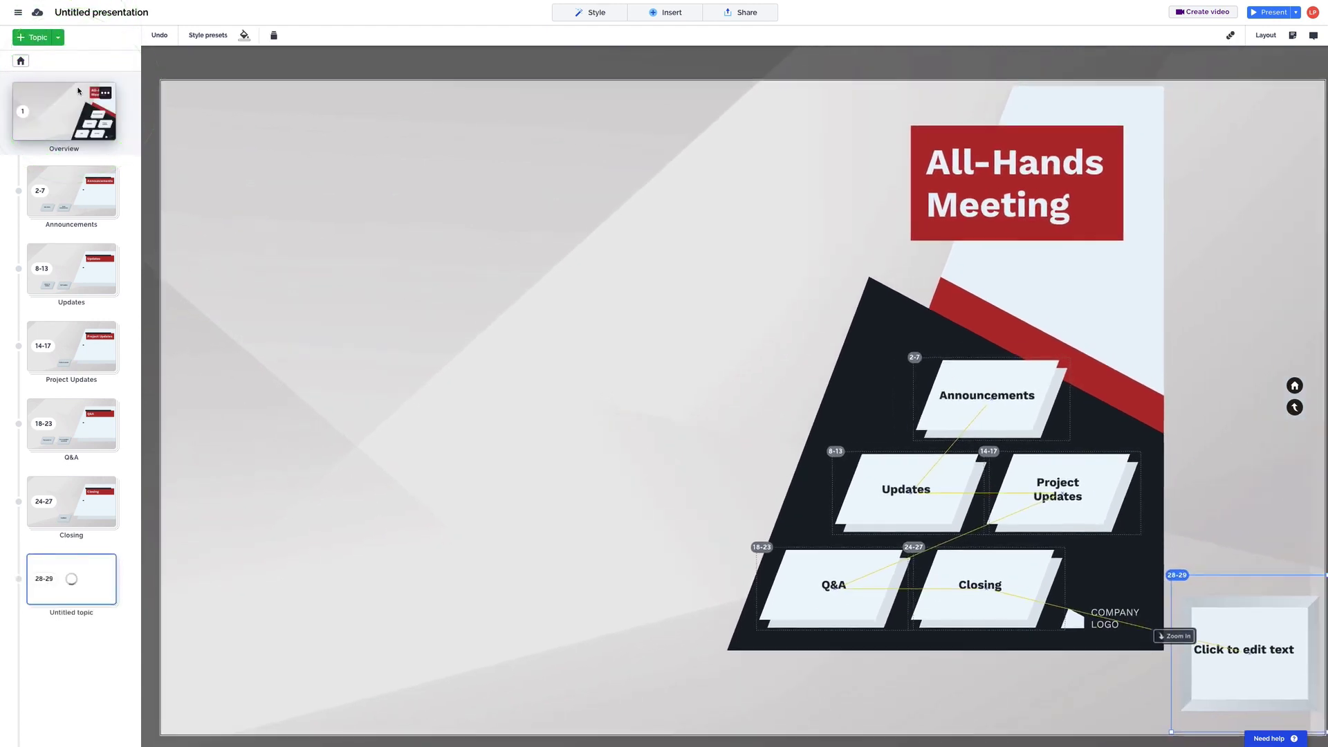
{"action": "left_click_drag", "start_coordinate": [1202, 610], "coordinate": [789, 323]}
{"action": "left_click", "coordinate": [645, 323]}
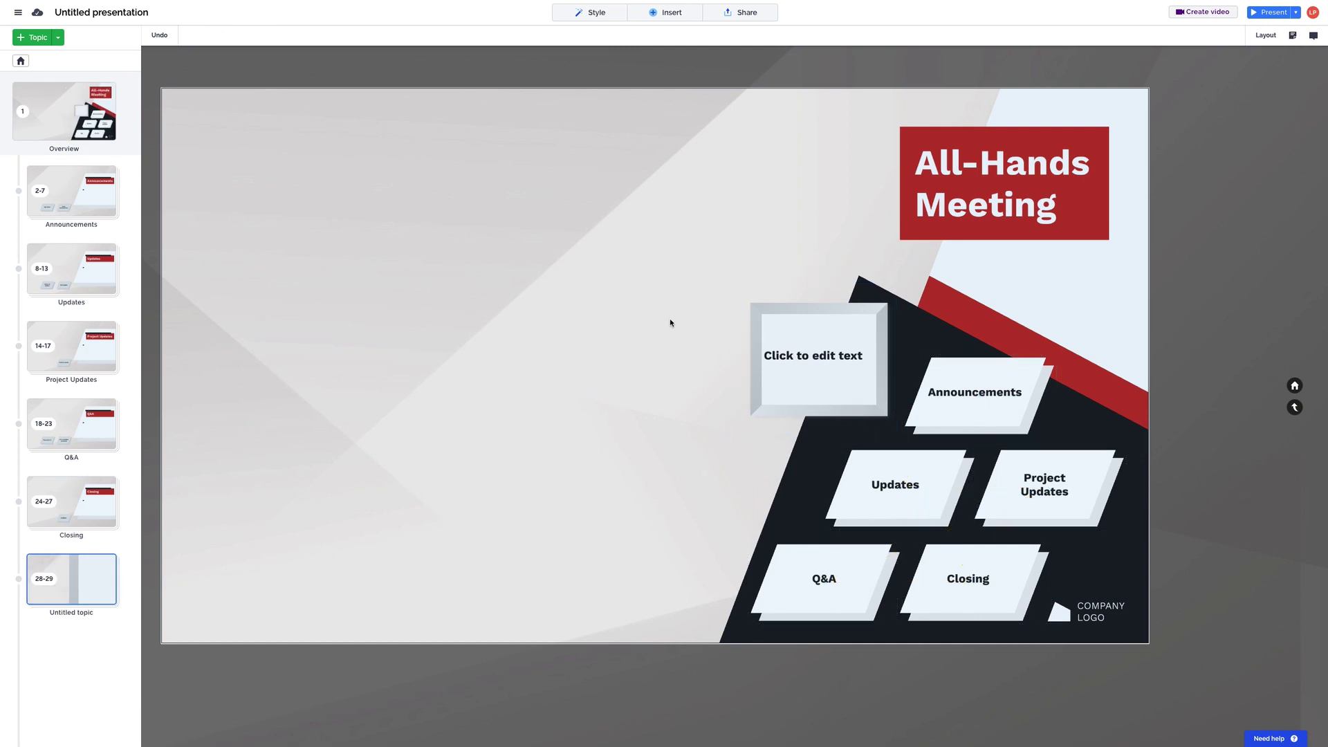
{"action": "left_click", "coordinate": [829, 322]}
{"action": "left_click", "coordinate": [828, 274]}
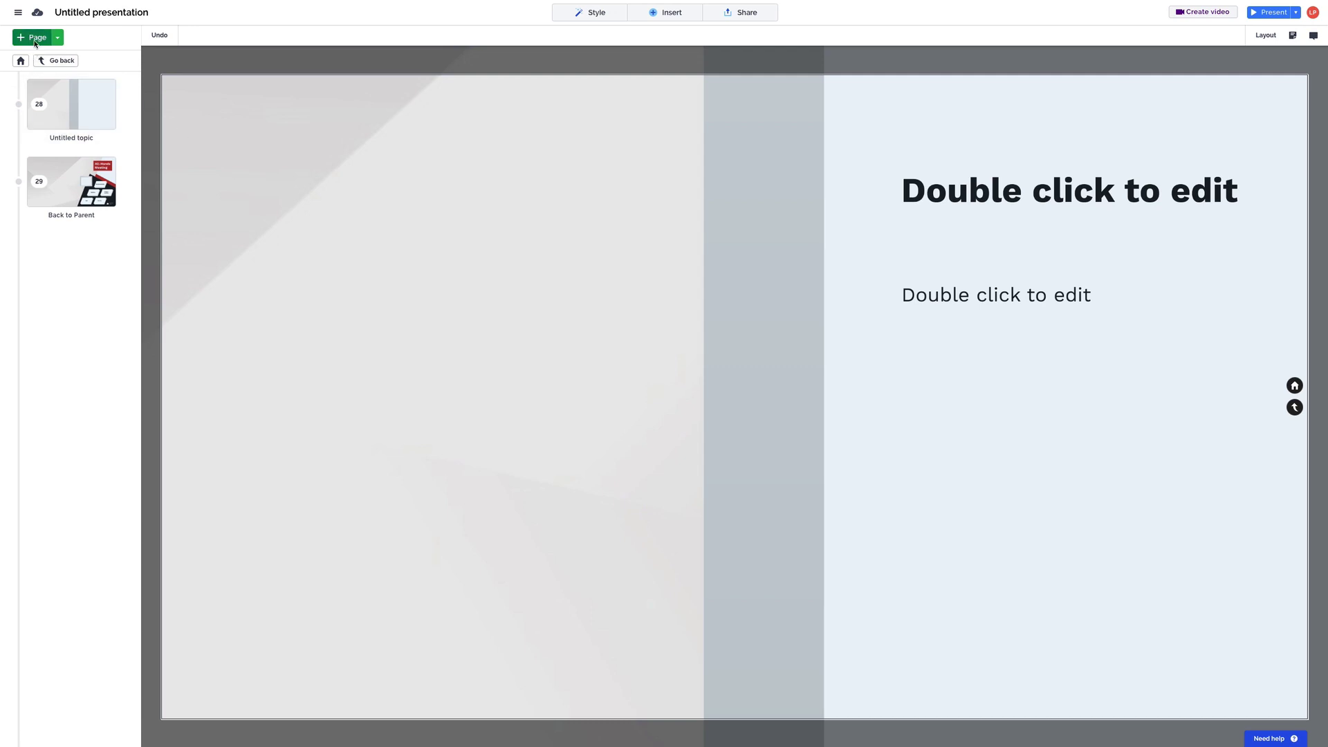
- Add two pages, reorder them, delete the extra untitled page, then return home and undo the topic
{"action": "left_click", "coordinate": [34, 40]}
{"action": "left_click", "coordinate": [34, 40]}
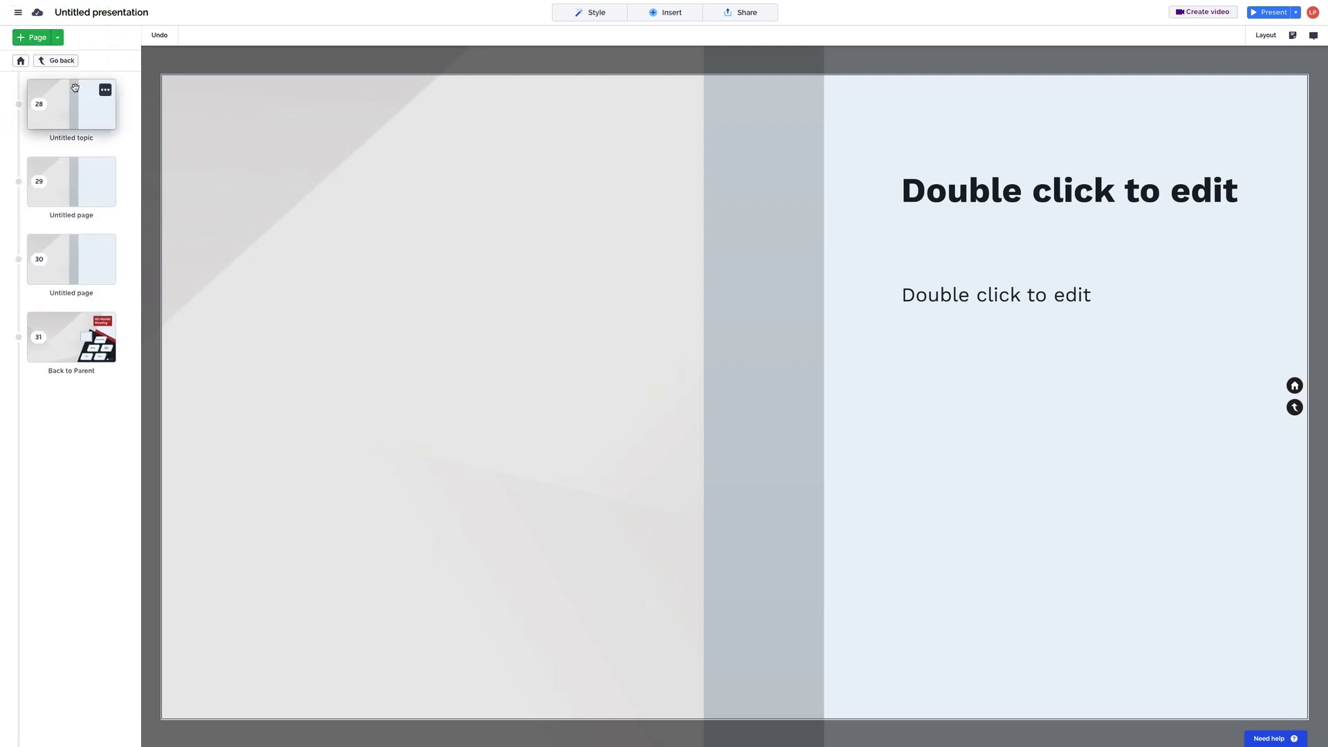
{"action": "left_click_drag", "start_coordinate": [96, 167], "coordinate": [91, 112]}
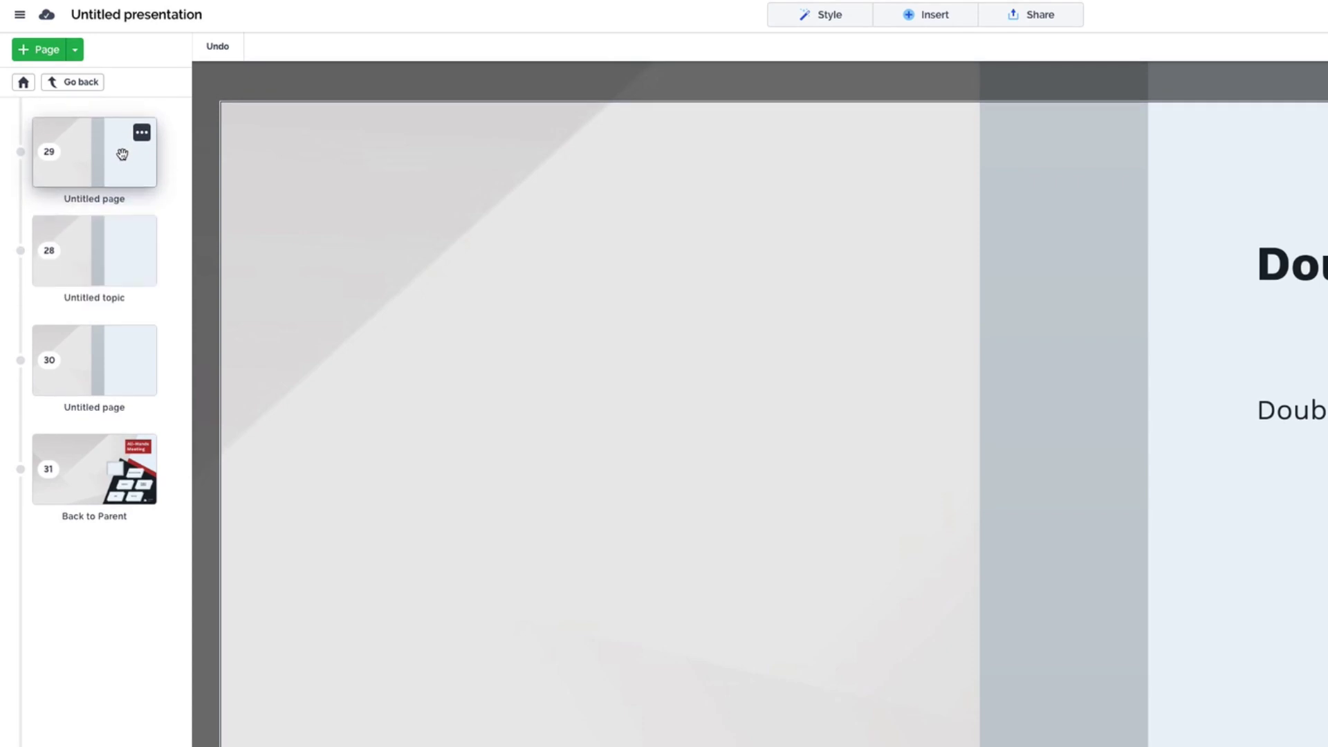
{"action": "left_click_drag", "start_coordinate": [122, 154], "coordinate": [137, 221]}
{"action": "left_click", "coordinate": [142, 234]}
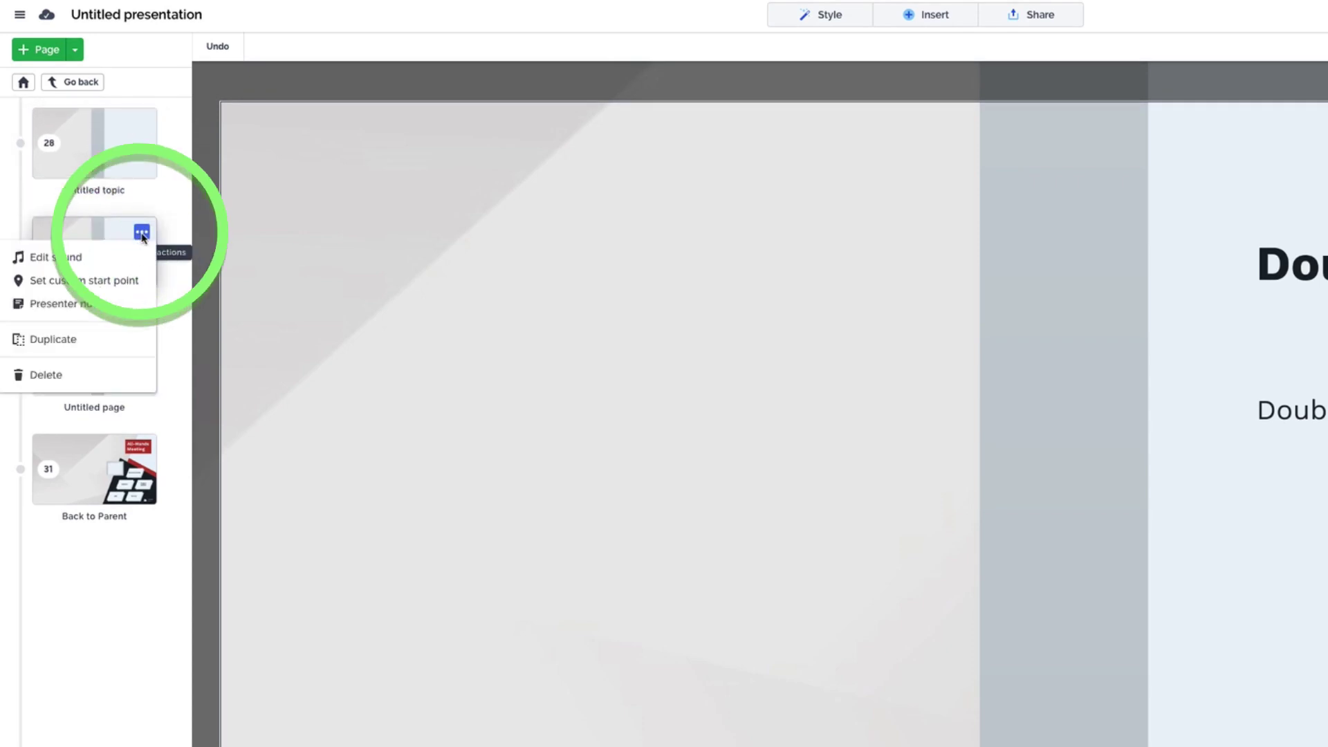
{"action": "left_click", "coordinate": [104, 375]}
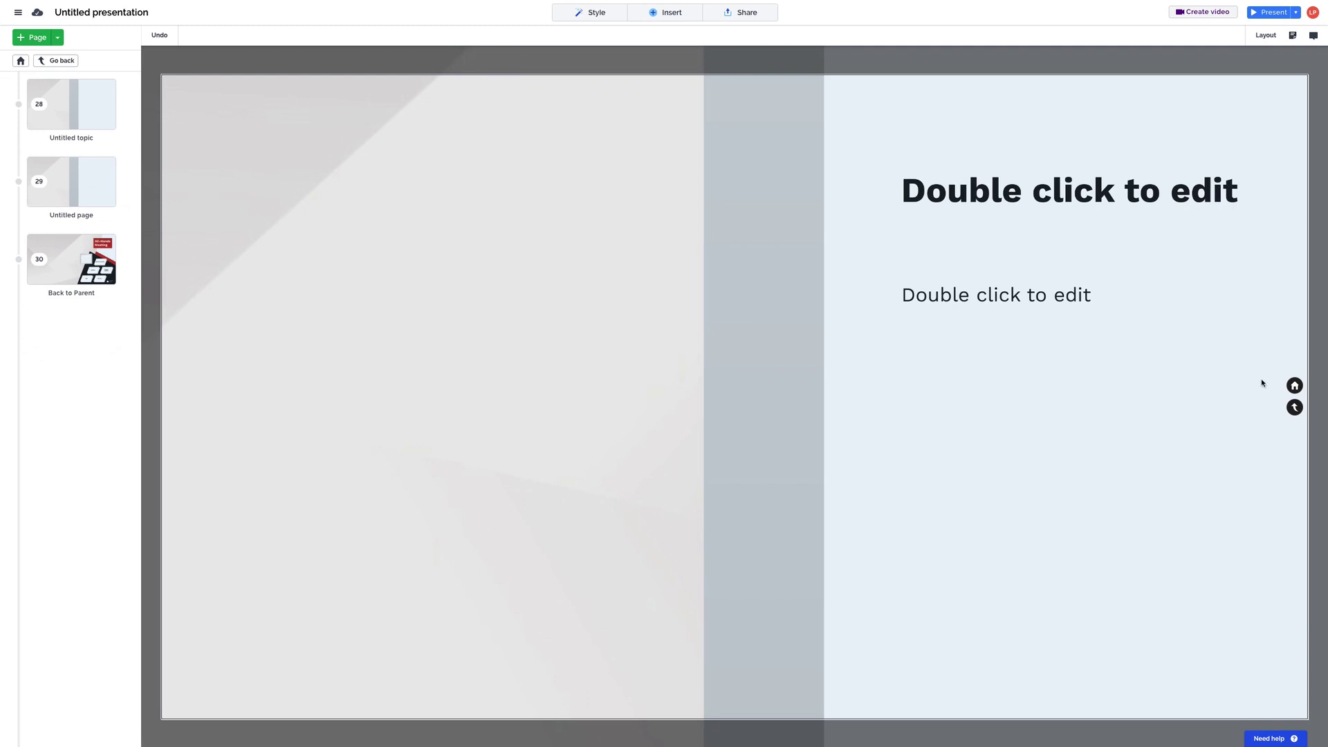
{"action": "left_click", "coordinate": [1292, 385]}
{"action": "key", "text": "ctrl+z"}
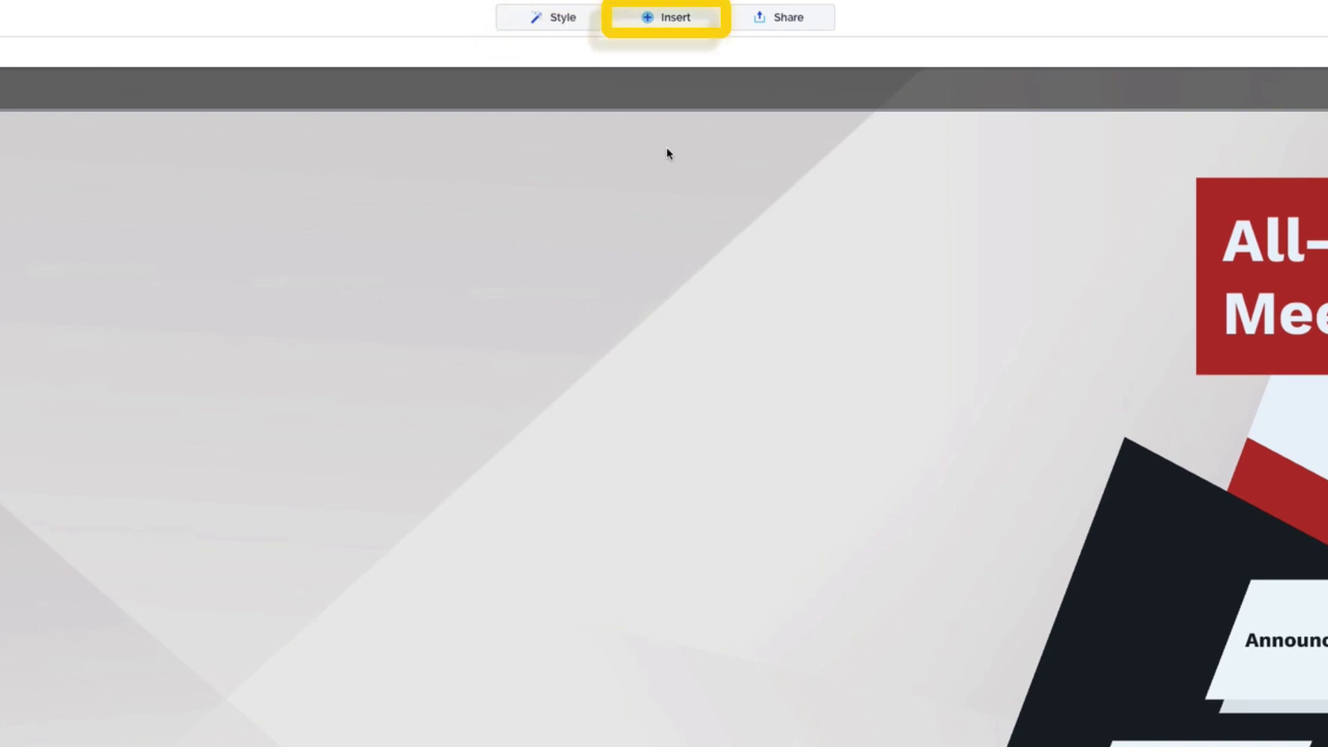
- Set the pen-and-hand photo background and rounded trapezoid topic shapes
{"action": "left_click", "coordinate": [595, 24]}
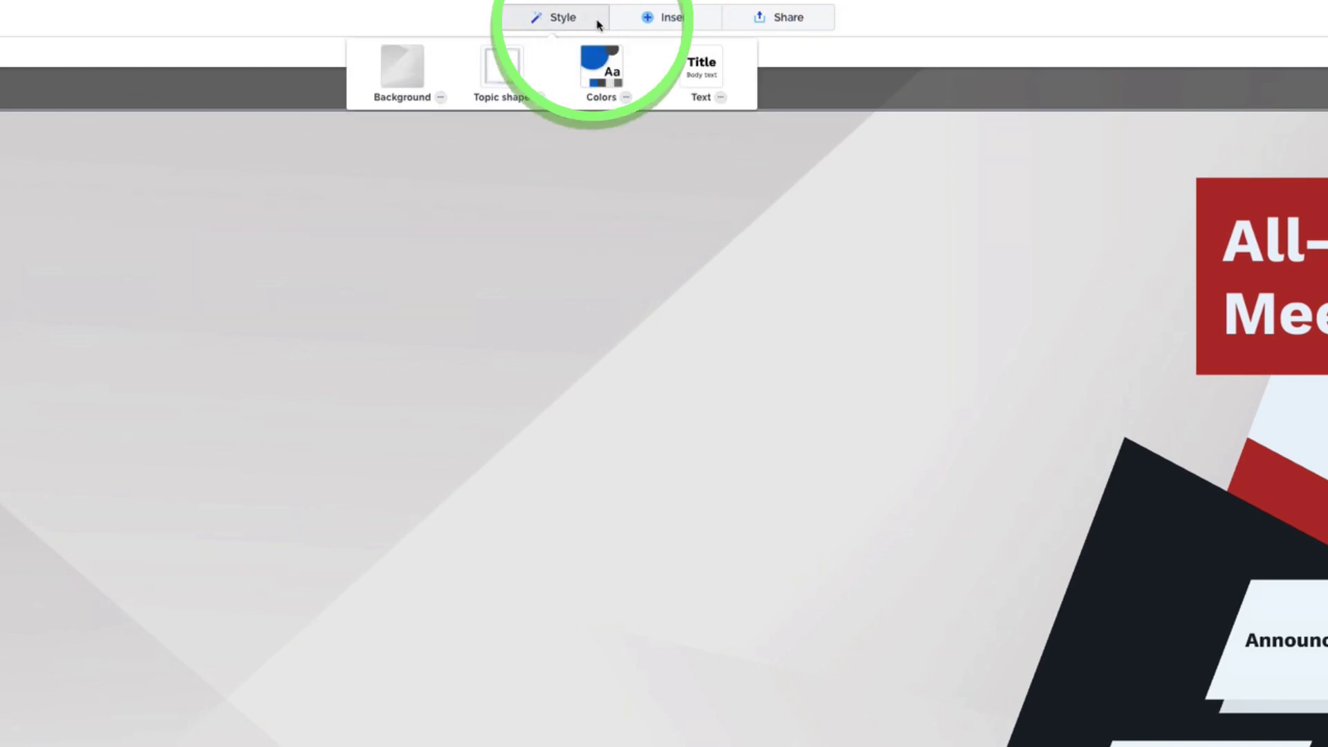
{"action": "left_click", "coordinate": [441, 97]}
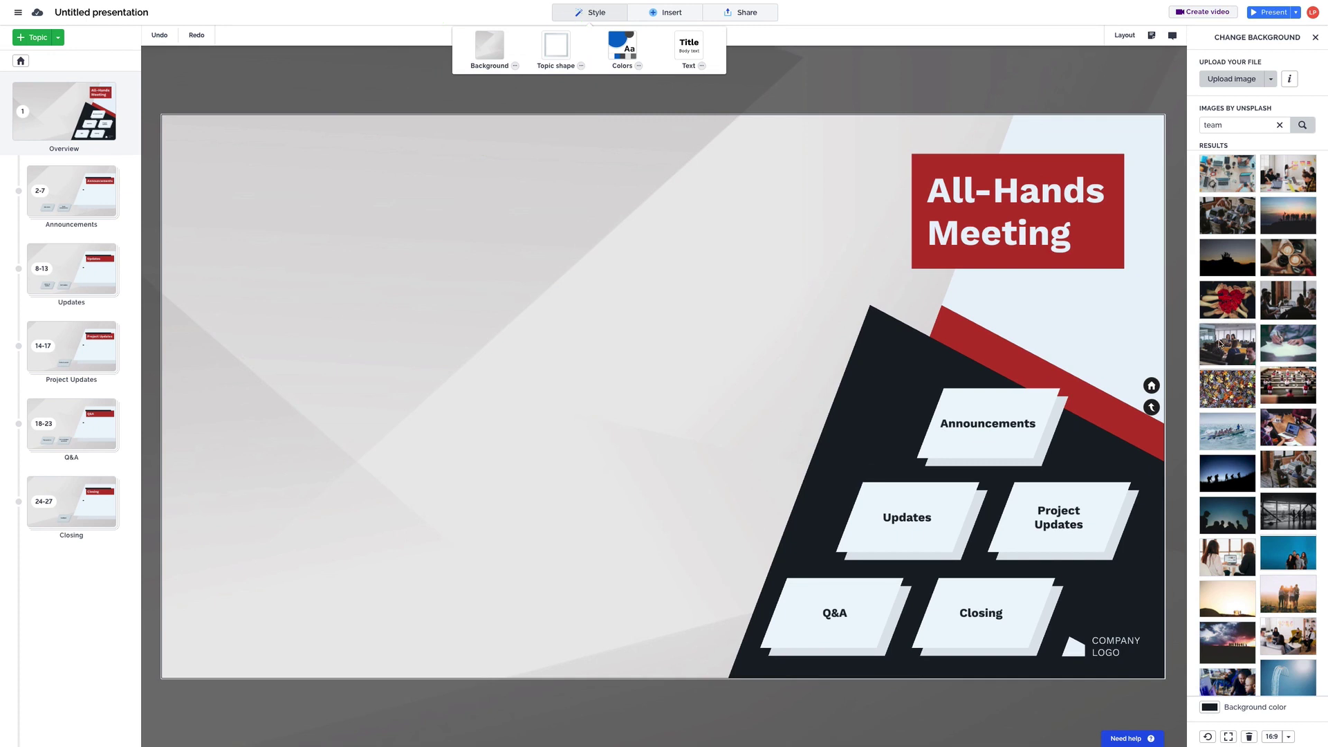
{"action": "left_click", "coordinate": [1288, 344]}
{"action": "left_click", "coordinate": [592, 12]}
{"action": "left_click", "coordinate": [556, 49]}
{"action": "left_click", "coordinate": [1219, 204]}
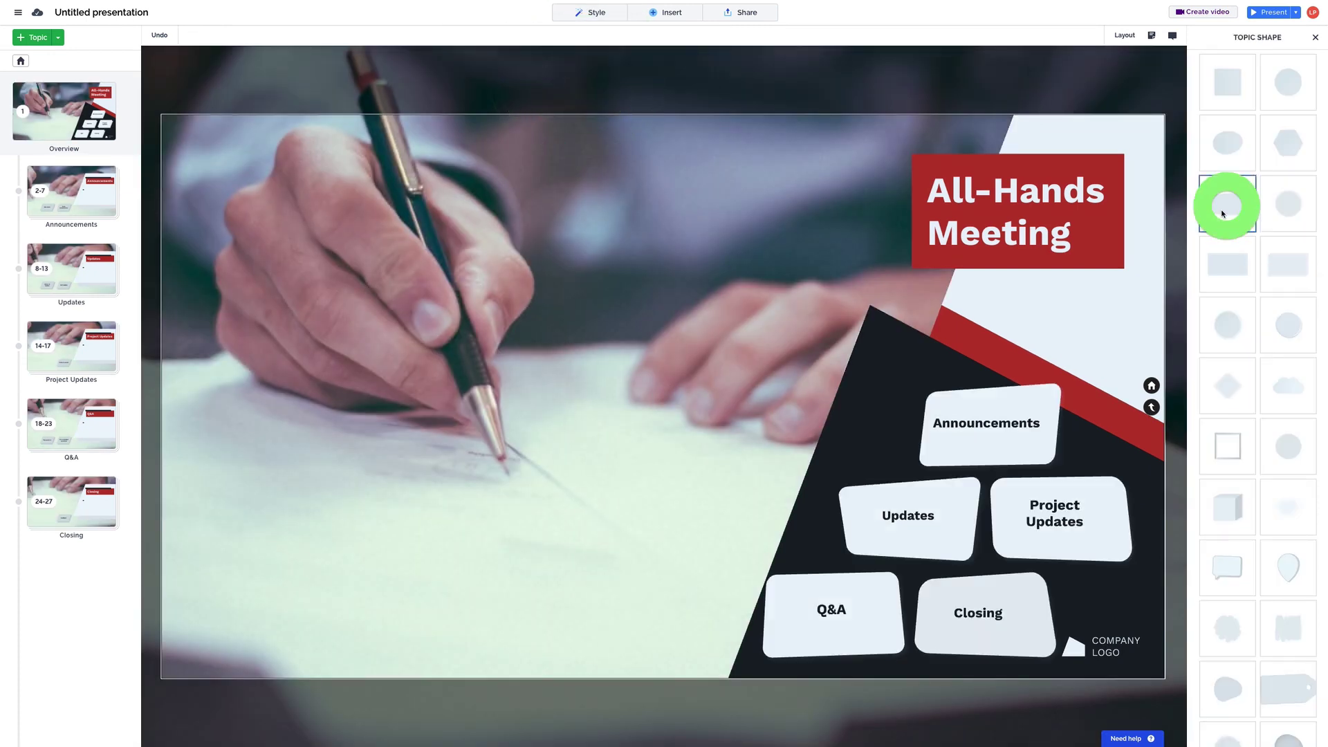
- Apply the blue colour palette and the condensed text style
{"action": "left_click", "coordinate": [591, 12]}
{"action": "left_click", "coordinate": [624, 46]}
{"action": "left_click", "coordinate": [1227, 503]}
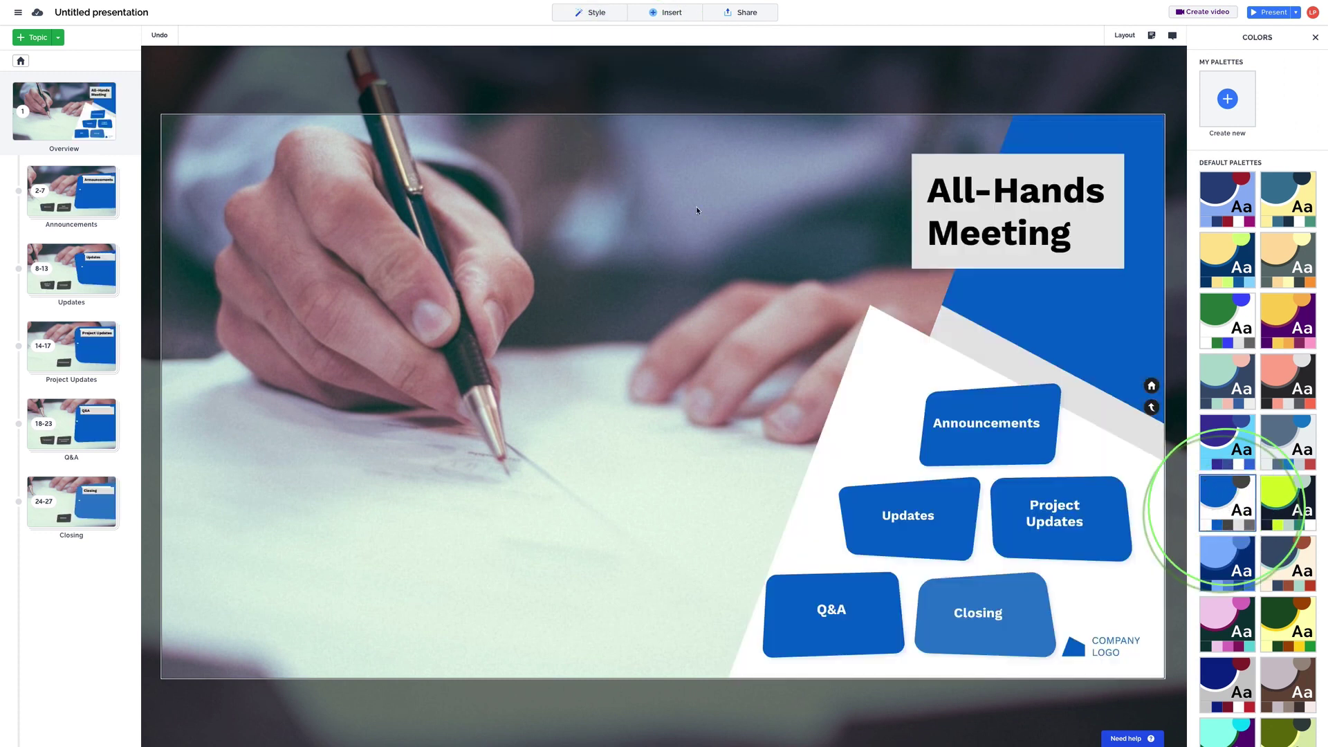
{"action": "left_click", "coordinate": [591, 12]}
{"action": "left_click", "coordinate": [690, 49]}
{"action": "left_click", "coordinate": [1205, 325]}
{"action": "left_click", "coordinate": [685, 543]}
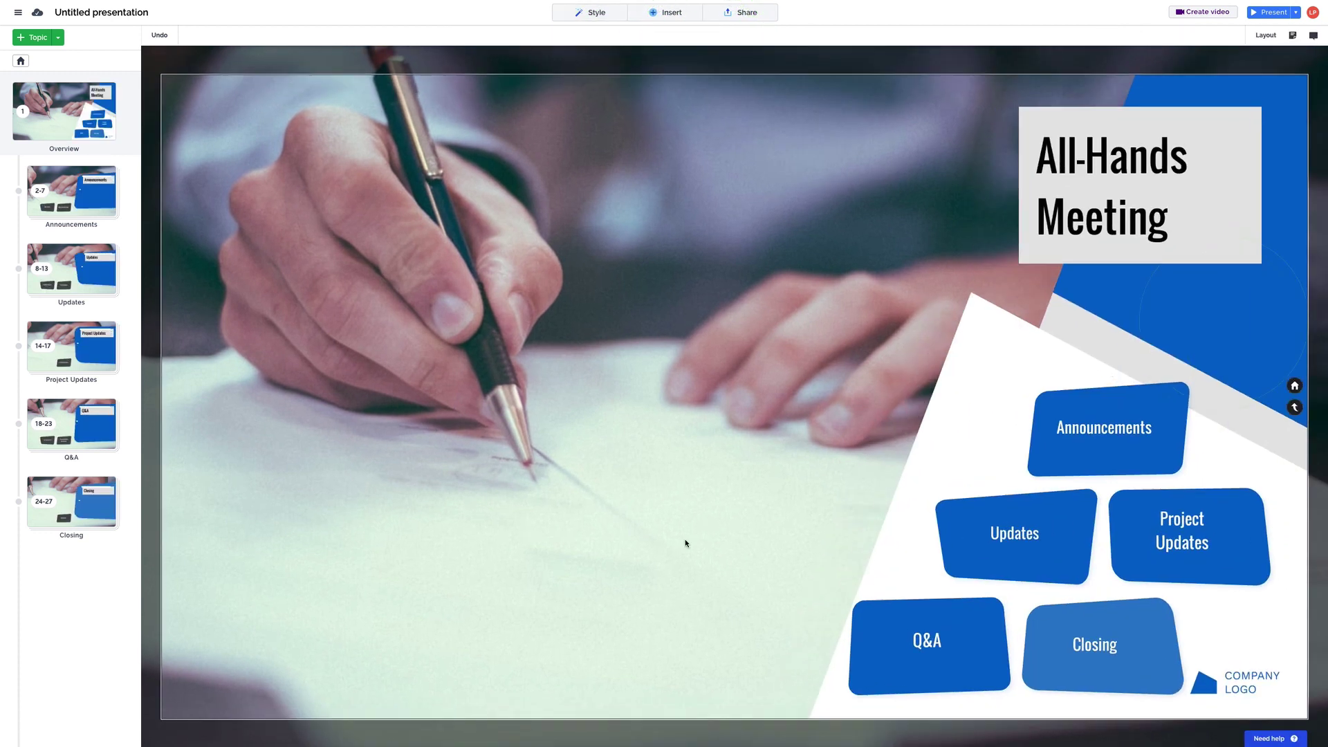
{"action": "left_click", "coordinate": [670, 13]}
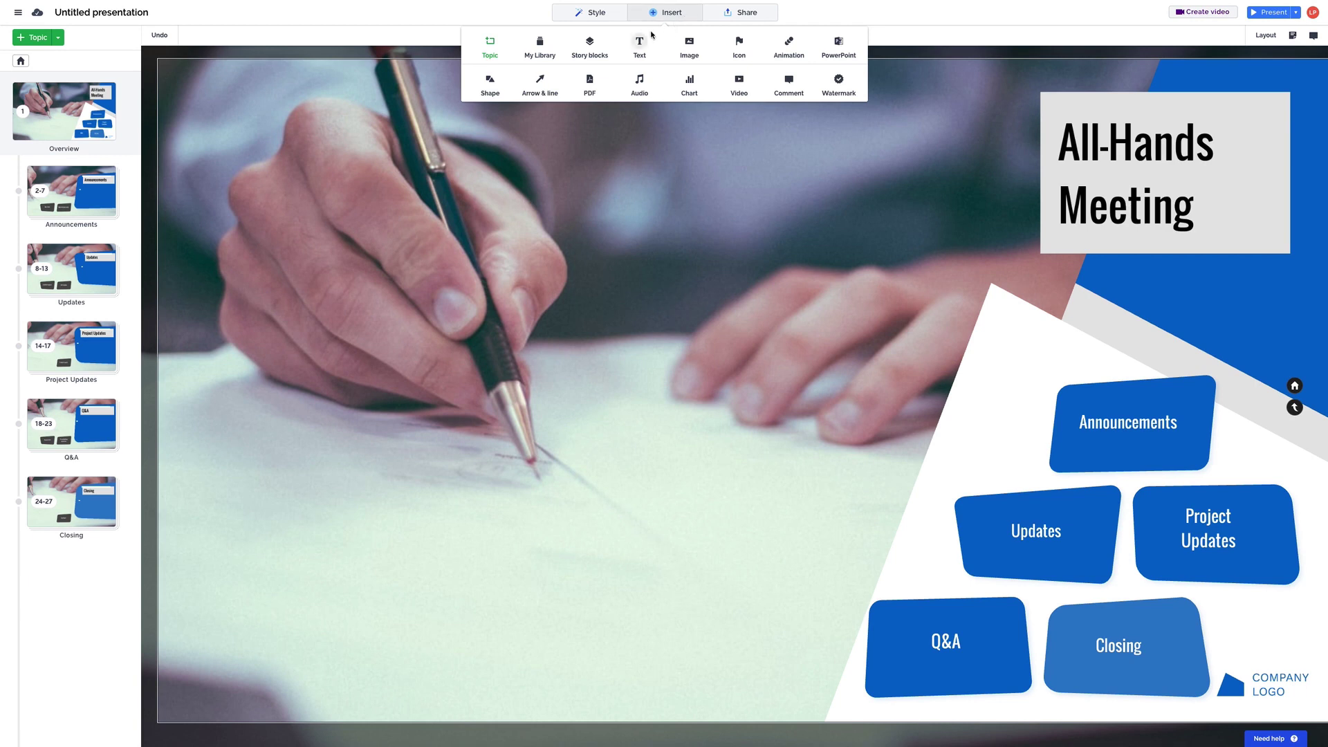
- Add an A-Team text box and make it bold Oswald
{"action": "left_click", "coordinate": [640, 46]}
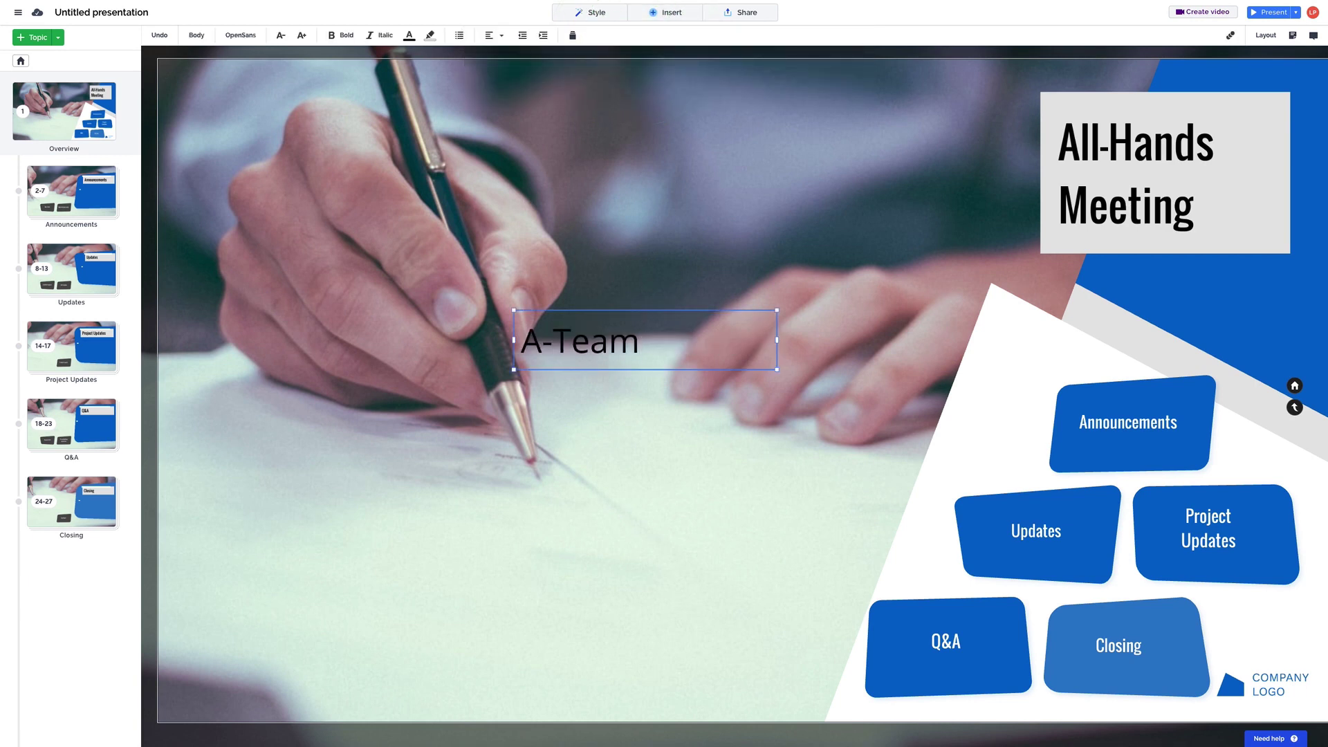
{"action": "key", "text": "ctrl+a"}
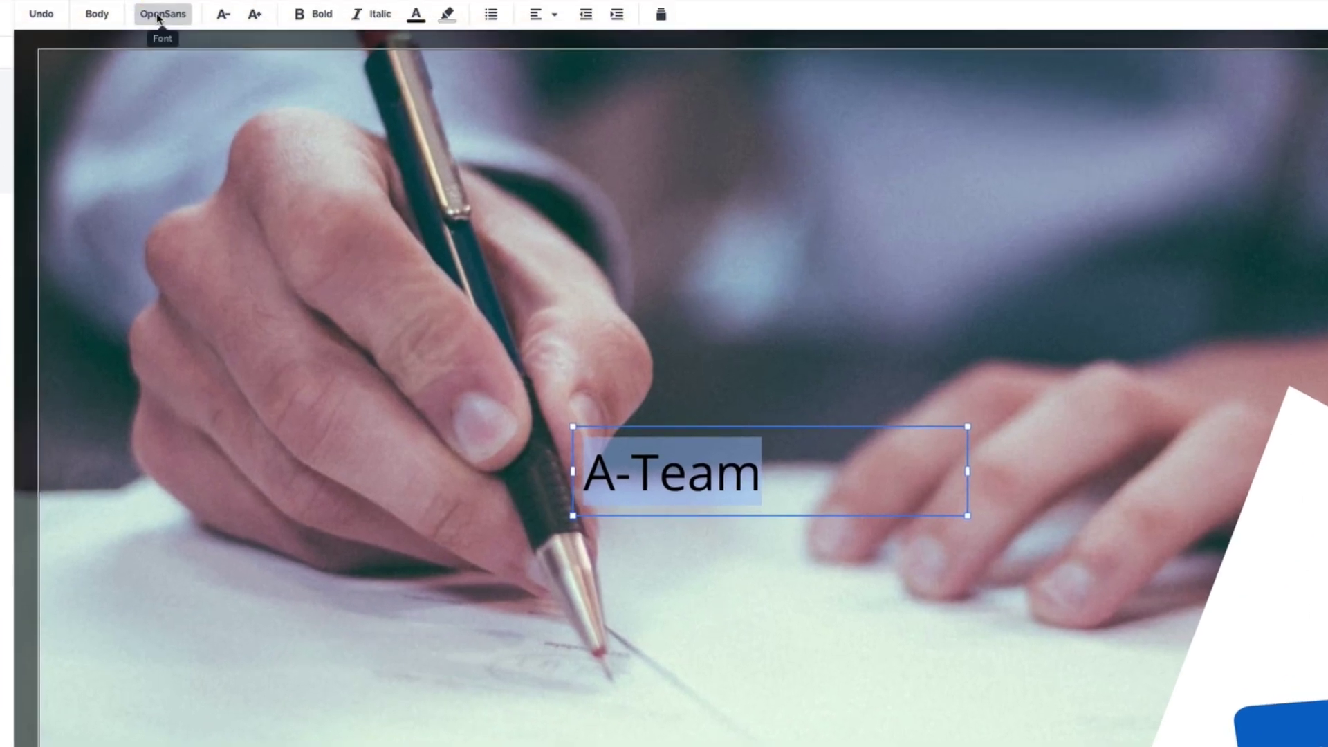
{"action": "left_click", "coordinate": [158, 17]}
{"action": "left_click", "coordinate": [216, 116]}
{"action": "left_click", "coordinate": [307, 15]}
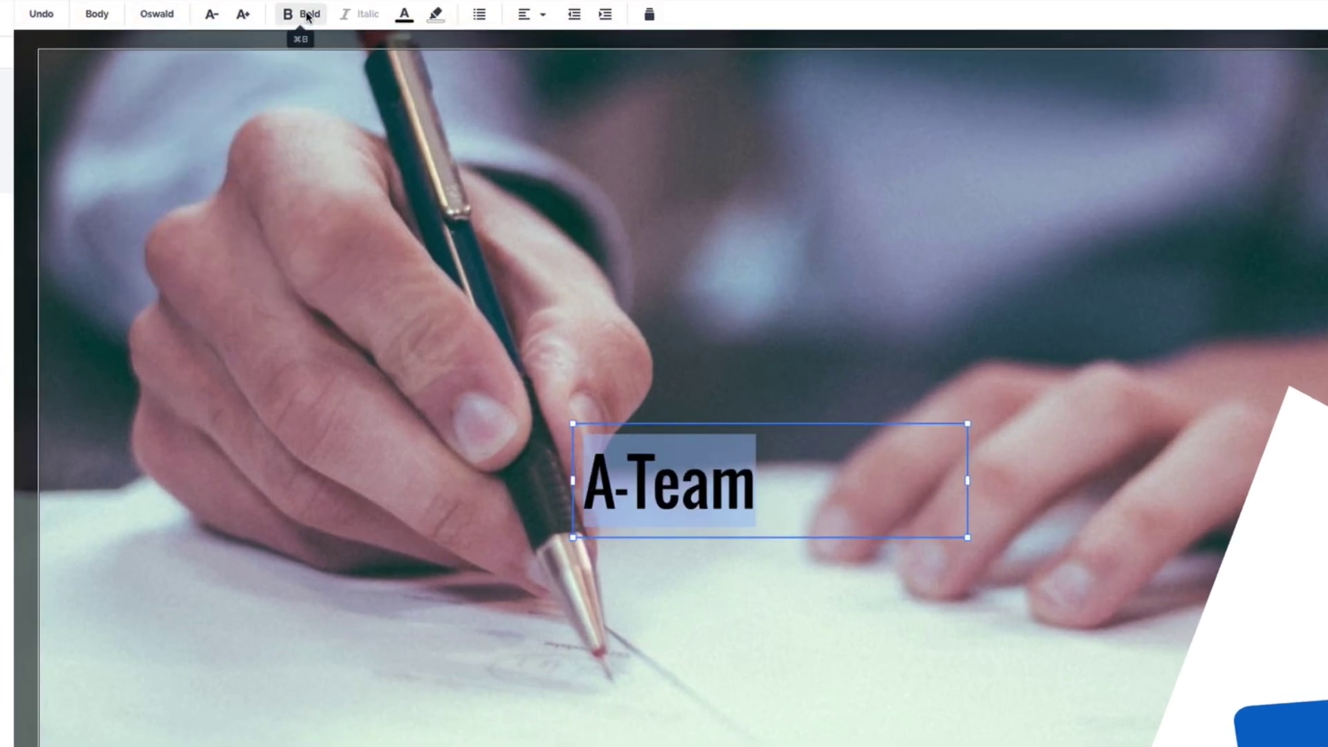
- Colour the A-Team text blue, centre-align it, and move it to the bottom-left
{"action": "left_click", "coordinate": [405, 14]}
{"action": "left_click", "coordinate": [447, 140]}
{"action": "left_click", "coordinate": [533, 14]}
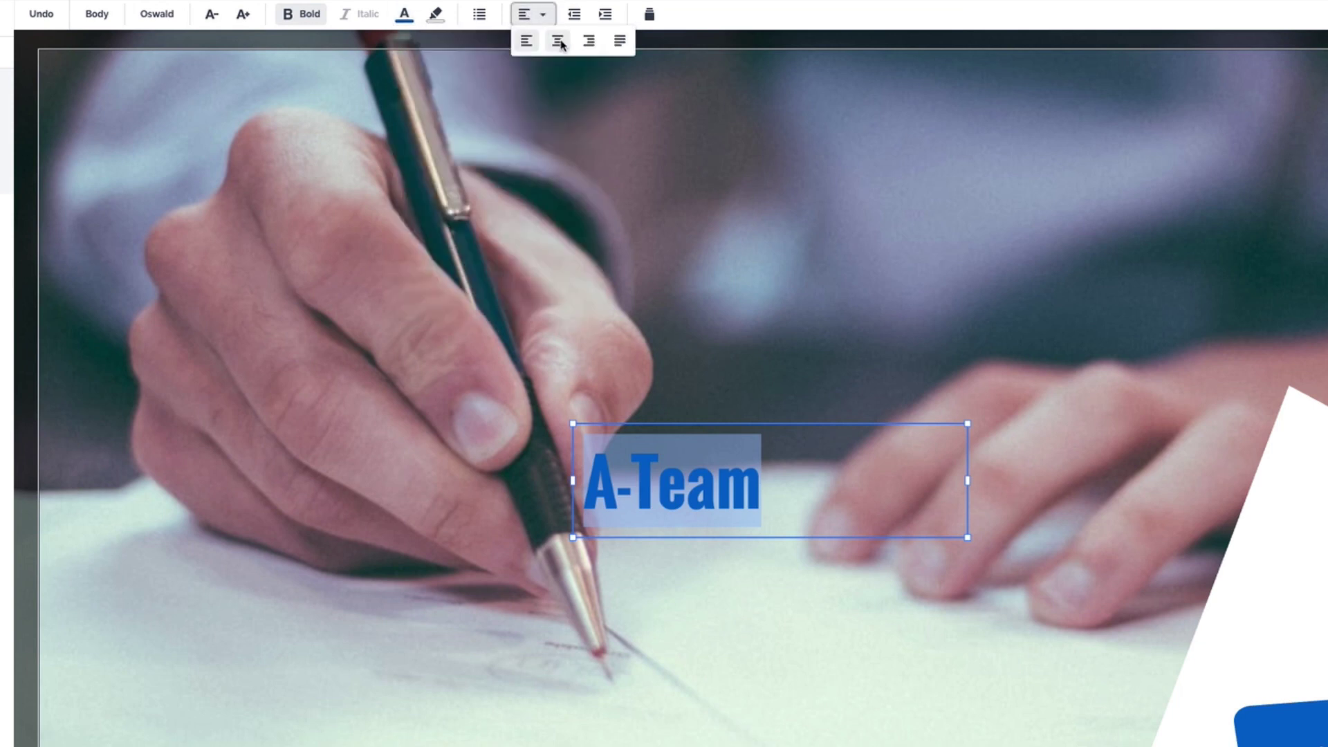
{"action": "left_click", "coordinate": [558, 41]}
{"action": "left_click_drag", "start_coordinate": [484, 533], "coordinate": [330, 658]}
{"action": "left_click", "coordinate": [654, 583]}
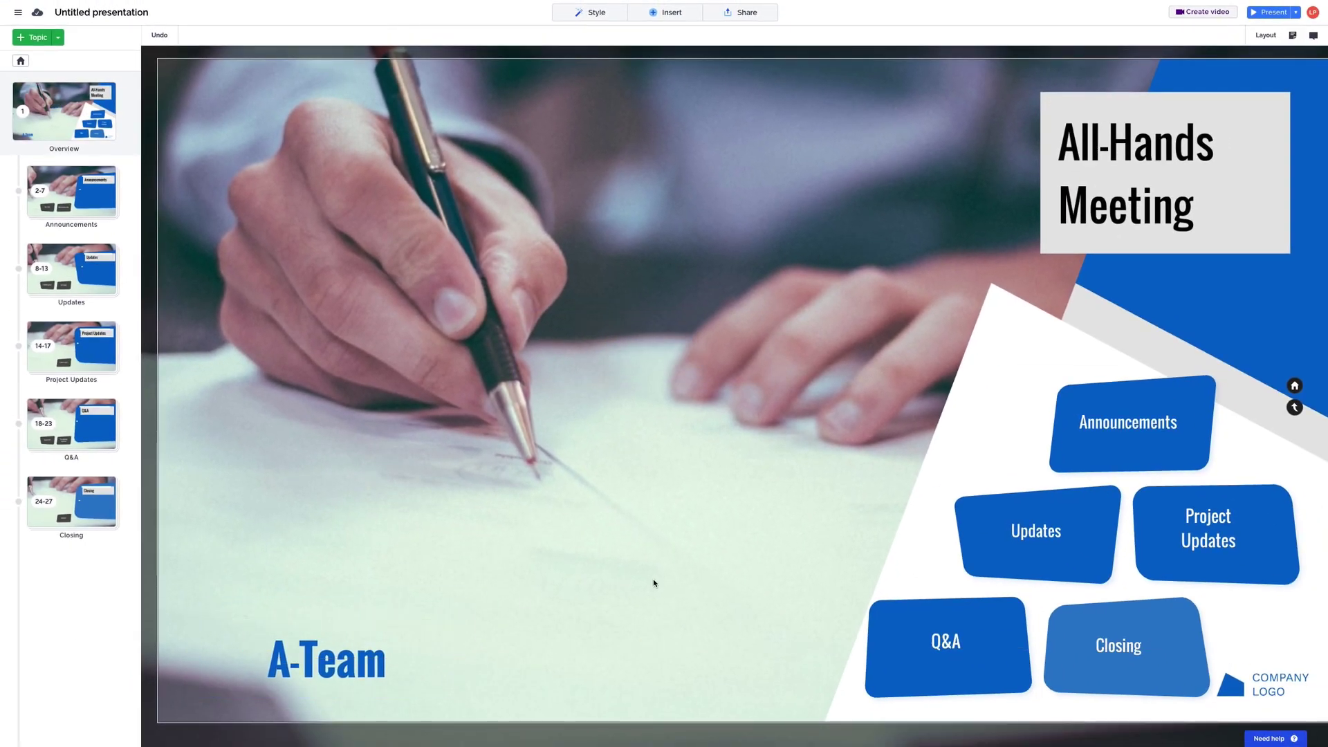
{"action": "left_click", "coordinate": [668, 13]}
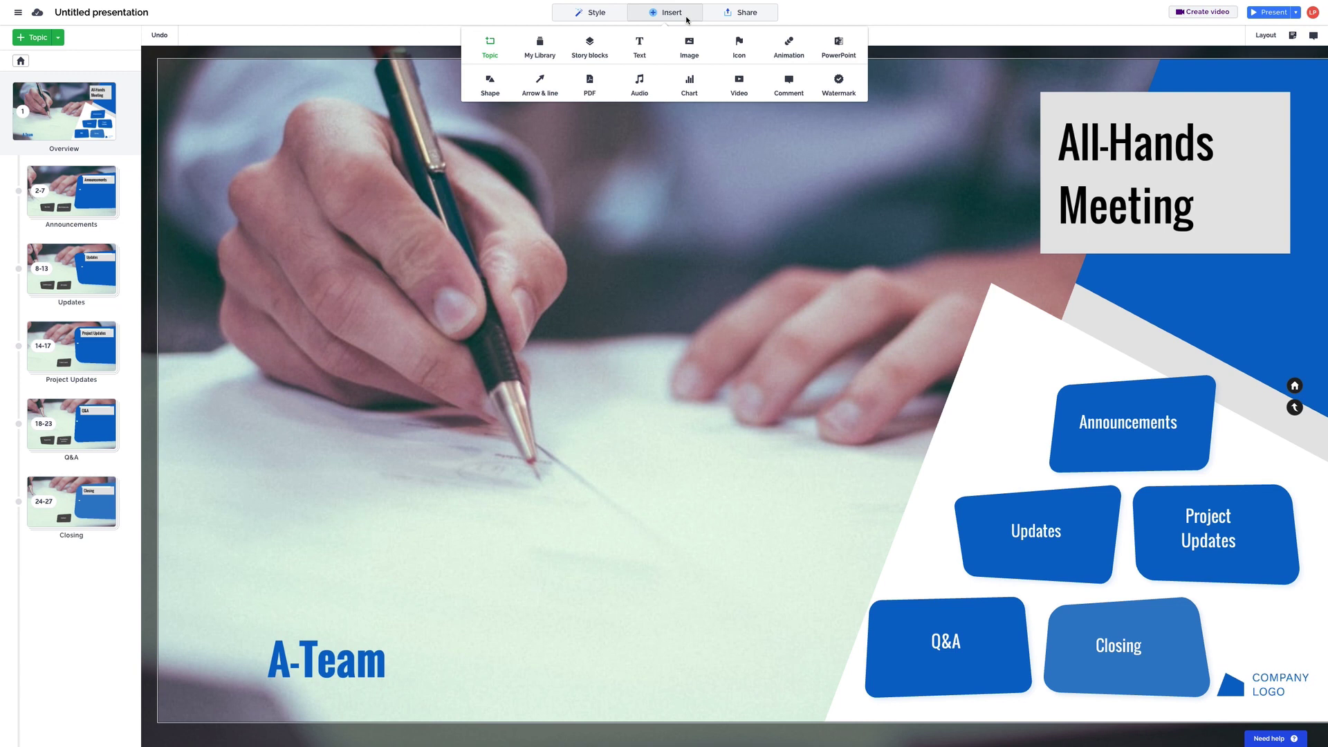
- Insert a 'team' icon, shrink it, and position it just above the A-Team caption
{"action": "left_click", "coordinate": [739, 44]}
{"action": "type", "text": "team"}
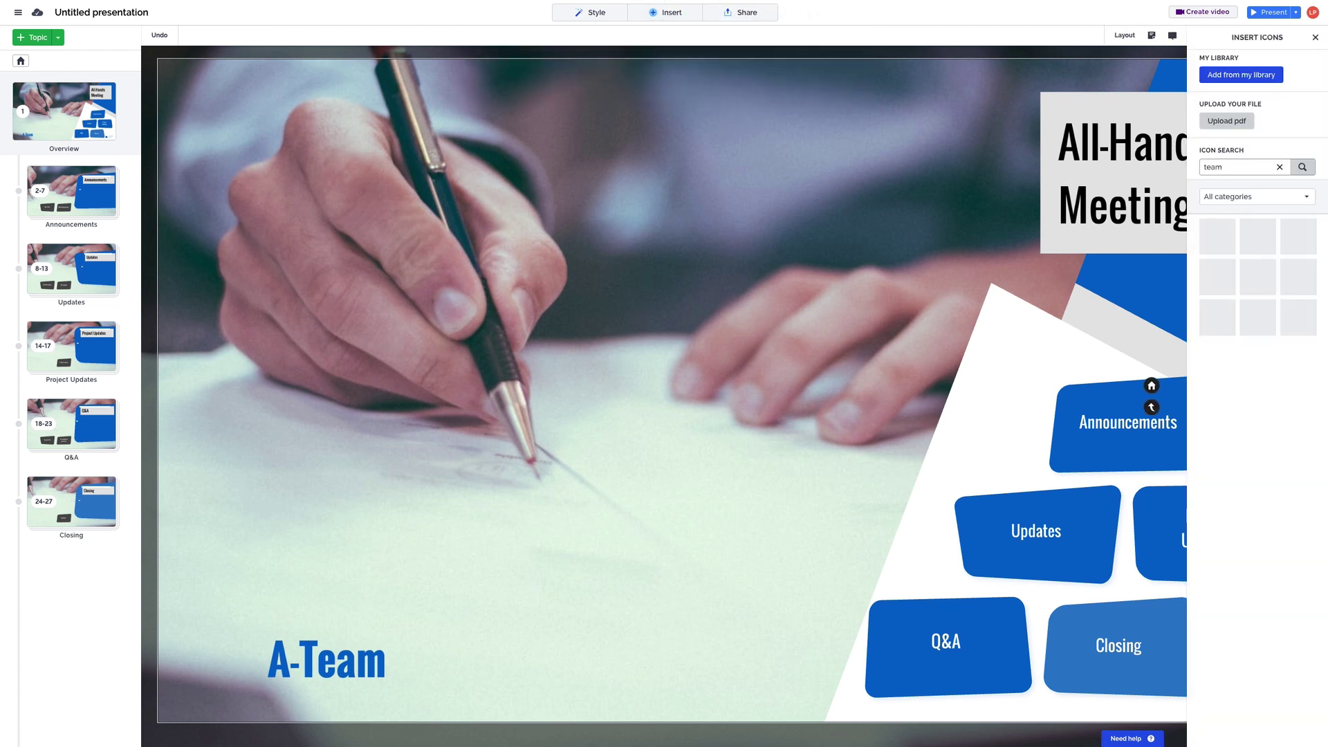
{"action": "left_click_drag", "start_coordinate": [1005, 426], "coordinate": [642, 374]}
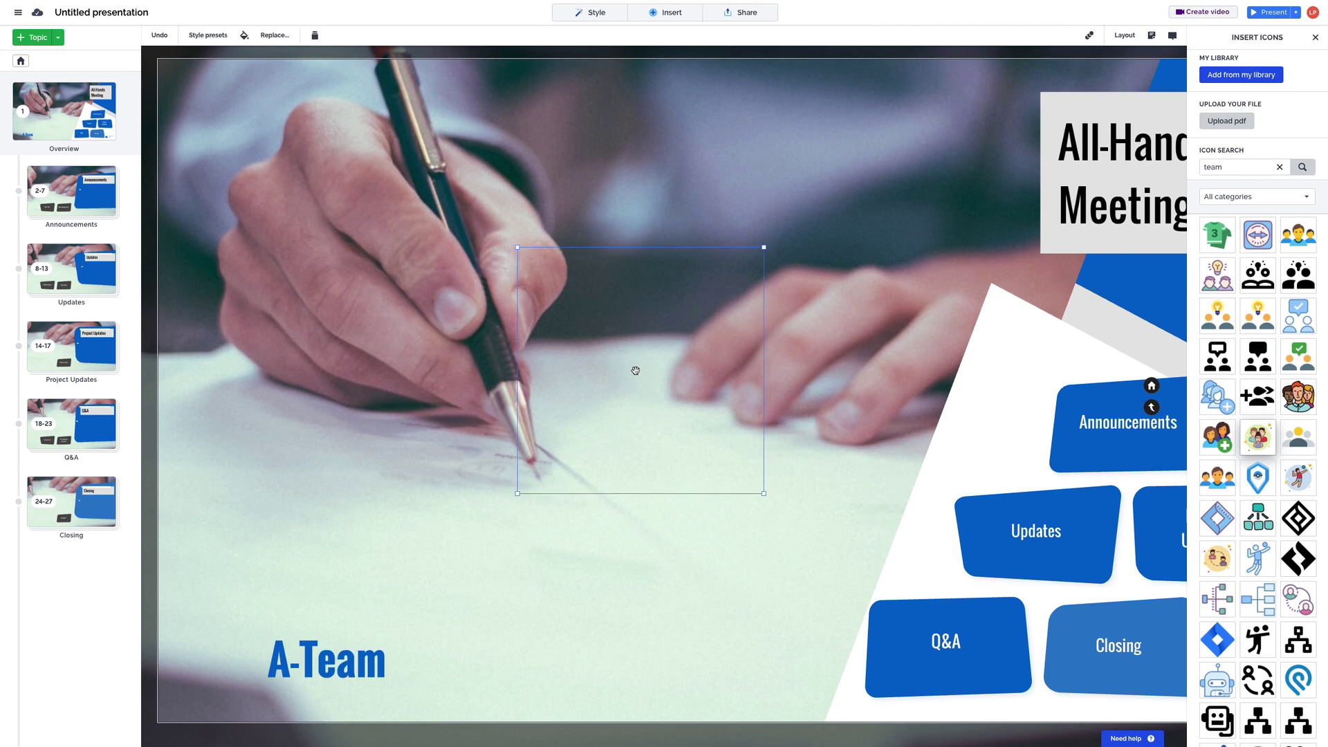
{"action": "left_click", "coordinate": [1316, 38]}
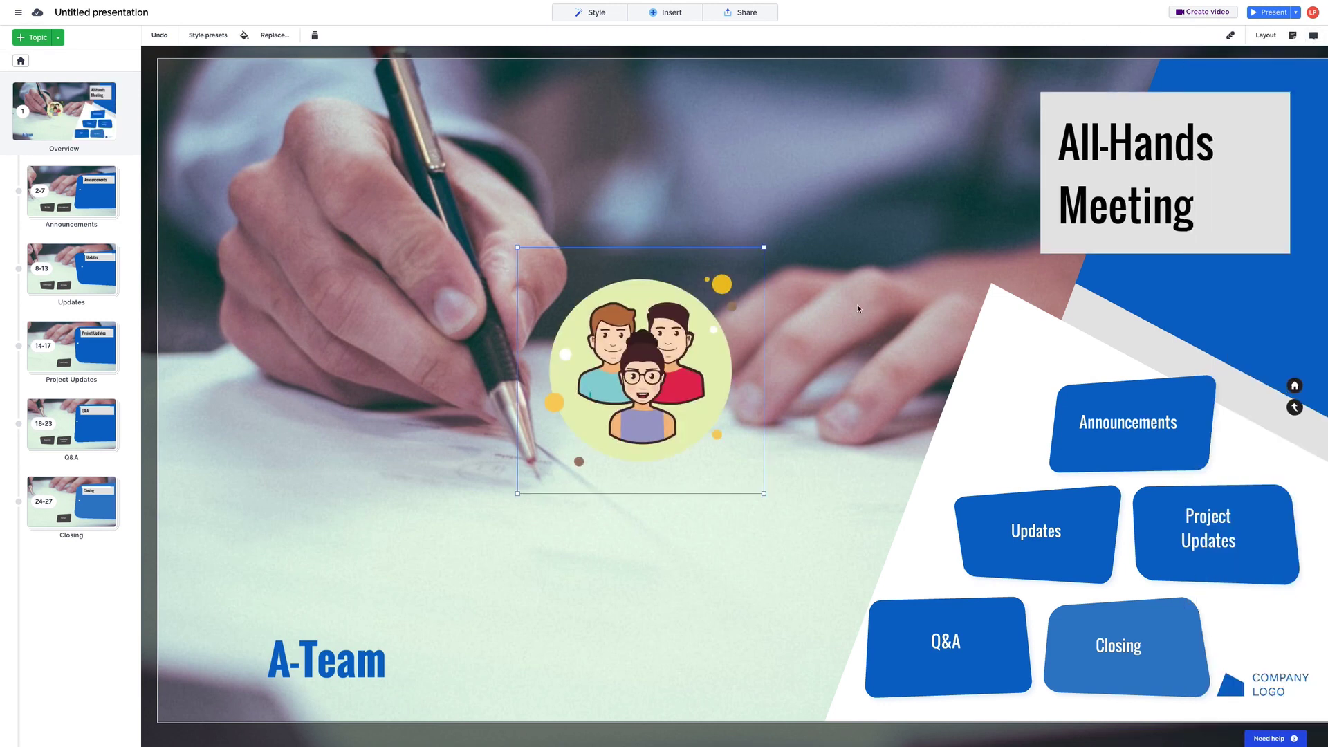
{"action": "left_click_drag", "start_coordinate": [667, 337], "coordinate": [698, 337]}
{"action": "mouse_move", "coordinate": [788, 263]}
{"action": "left_mouse_down"}
{"action": "mouse_move", "coordinate": [644, 394]}
{"action": "mouse_move", "coordinate": [723, 318]}
{"action": "mouse_move", "coordinate": [747, 263]}
{"action": "mouse_move", "coordinate": [756, 272]}
{"action": "mouse_move", "coordinate": [584, 251]}
{"action": "mouse_move", "coordinate": [806, 282]}
{"action": "mouse_move", "coordinate": [788, 263]}
{"action": "left_mouse_up"}
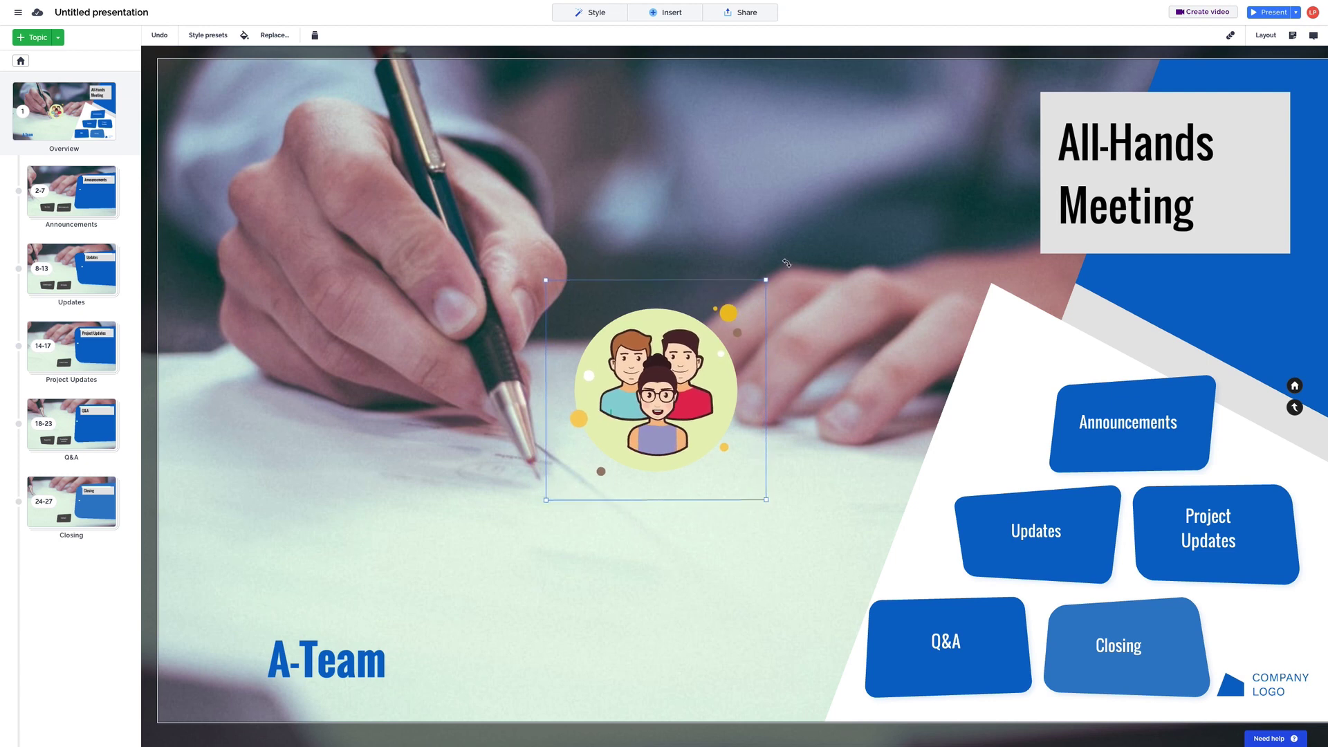
{"action": "left_click_drag", "start_coordinate": [719, 355], "coordinate": [390, 505]}
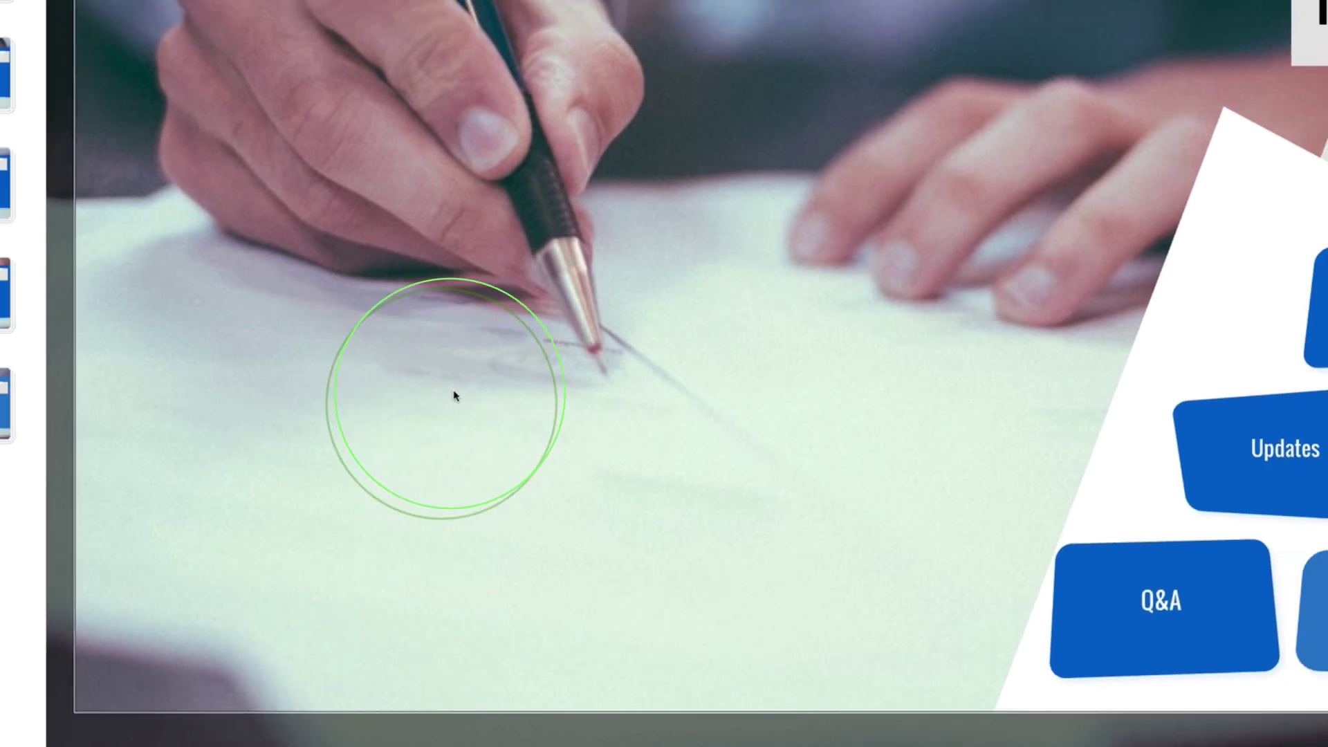
- Give the Q&A topic a Fade in animation, then delete that animation
{"action": "left_click", "coordinate": [723, 498]}
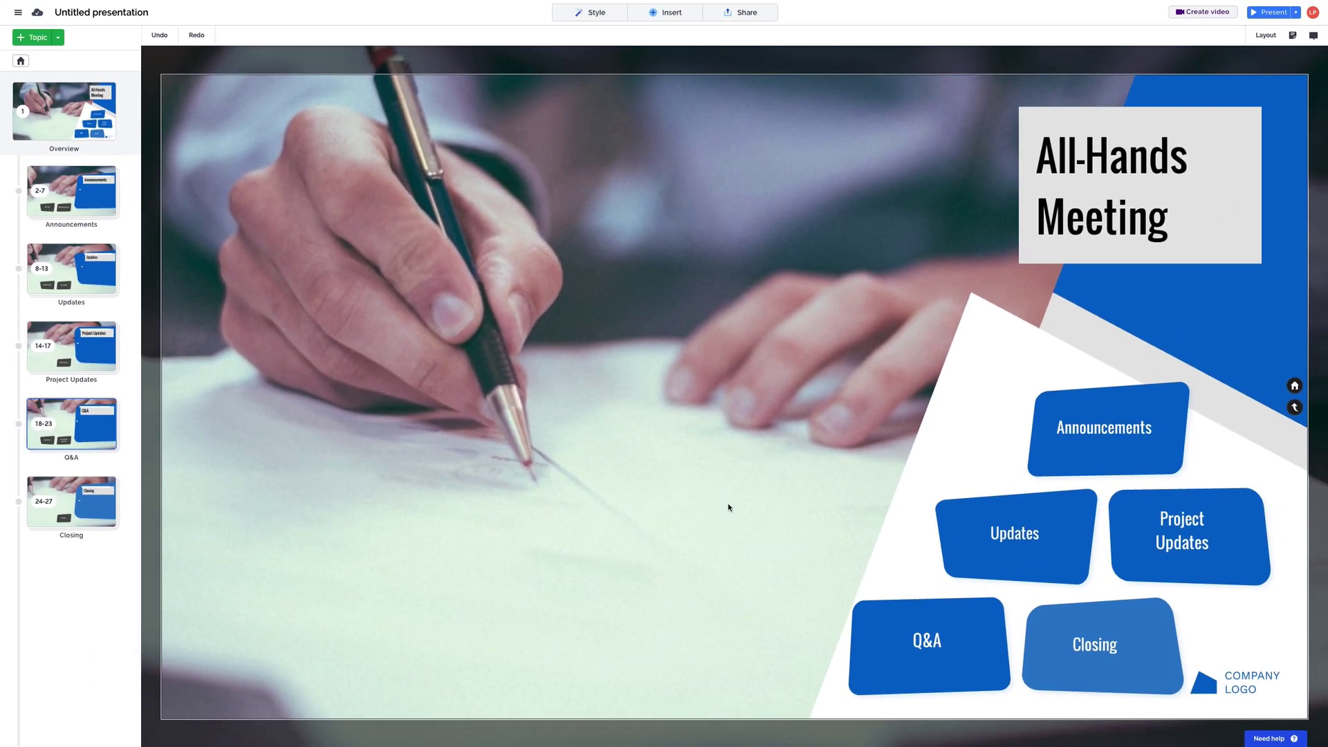
{"action": "left_click", "coordinate": [917, 640]}
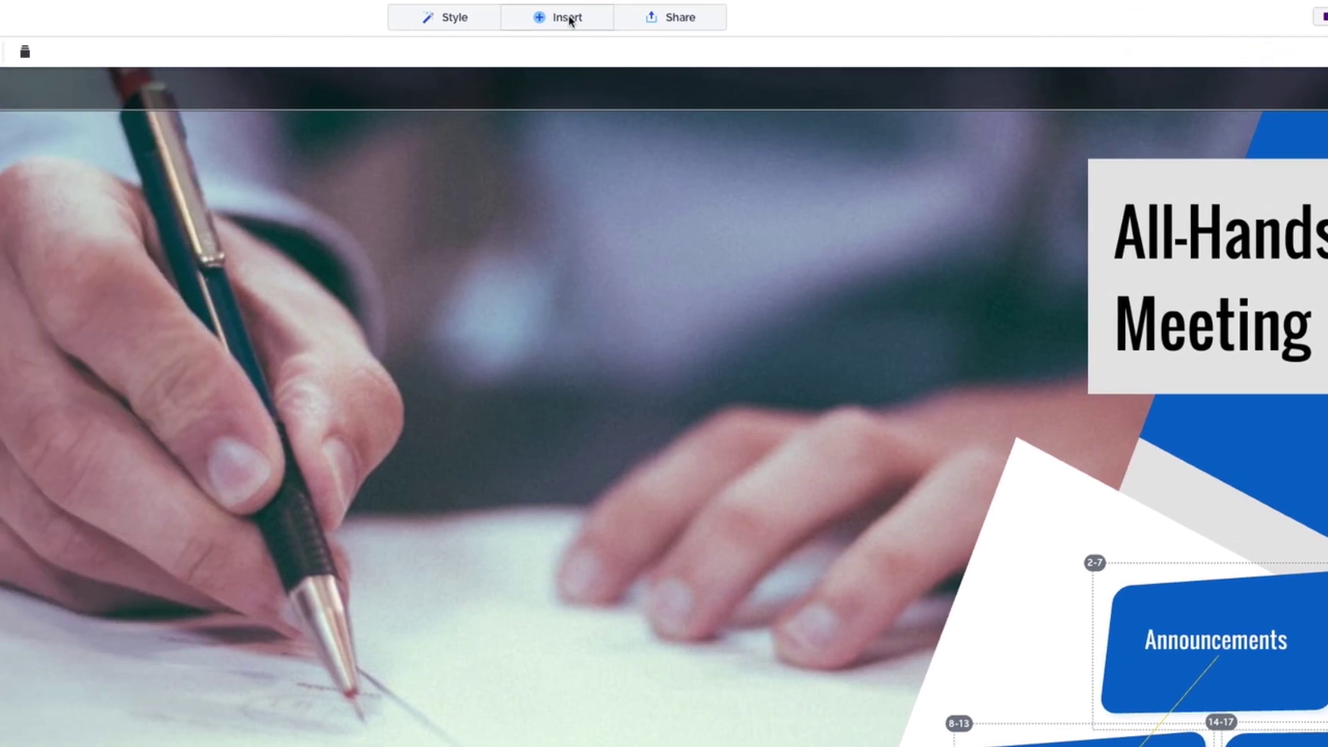
{"action": "left_click", "coordinate": [346, 17]}
{"action": "left_click", "coordinate": [520, 59]}
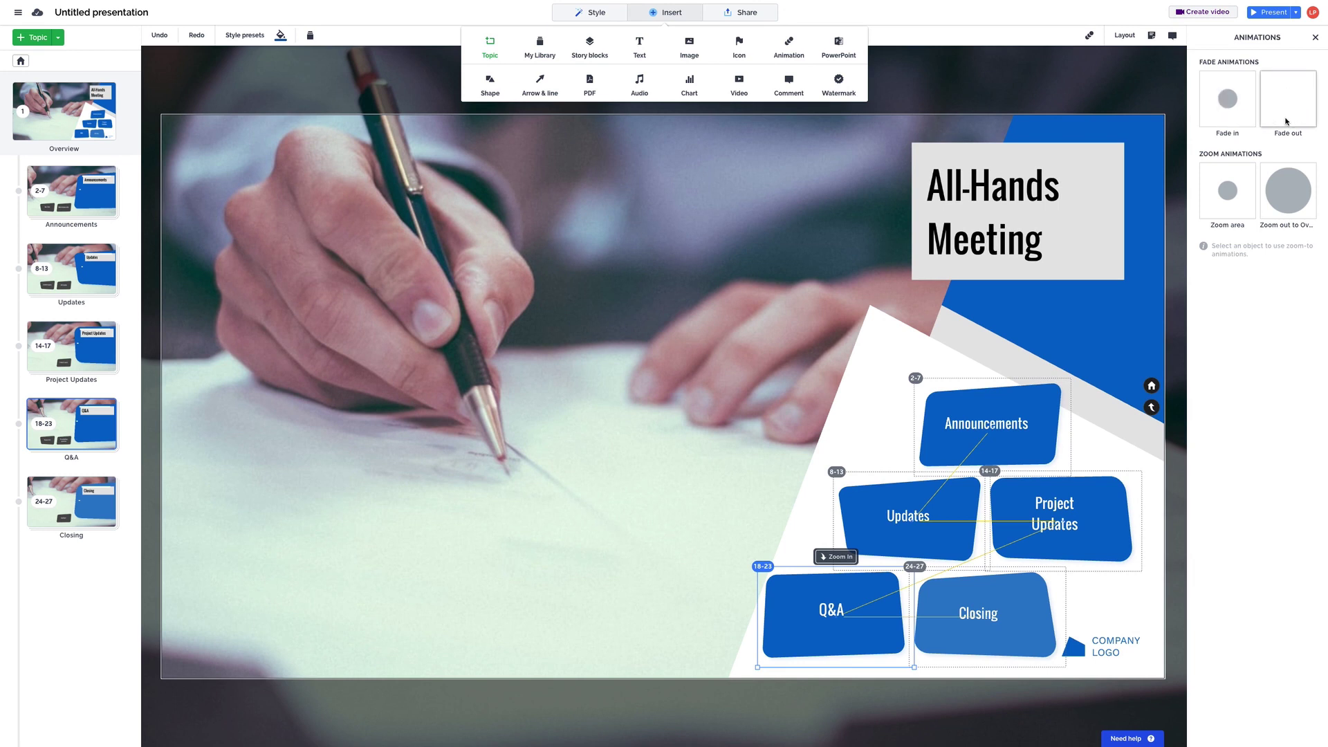
{"action": "left_click", "coordinate": [1228, 111]}
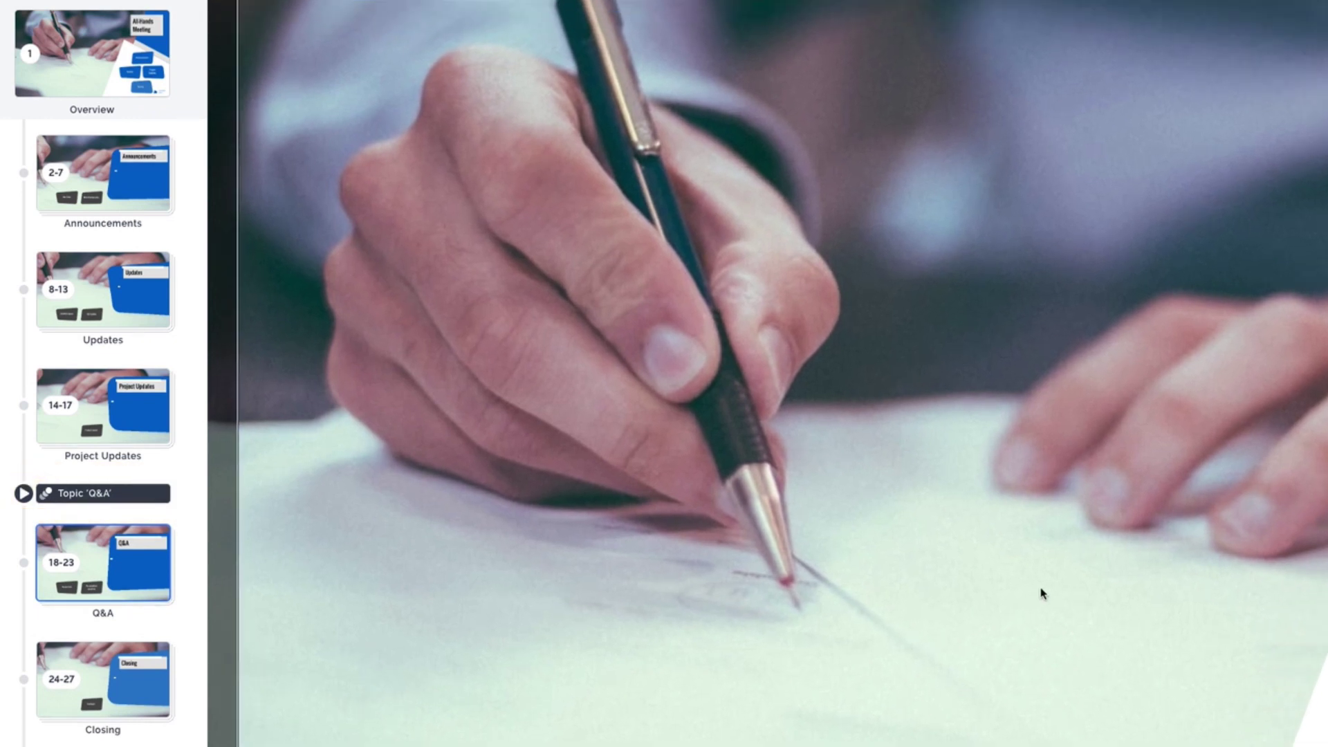
{"action": "mouse_move", "coordinate": [129, 500]}
{"action": "left_mouse_down"}
{"action": "mouse_move", "coordinate": [129, 602]}
{"action": "mouse_move", "coordinate": [128, 503]}
{"action": "left_mouse_up"}
{"action": "left_click", "coordinate": [162, 499]}
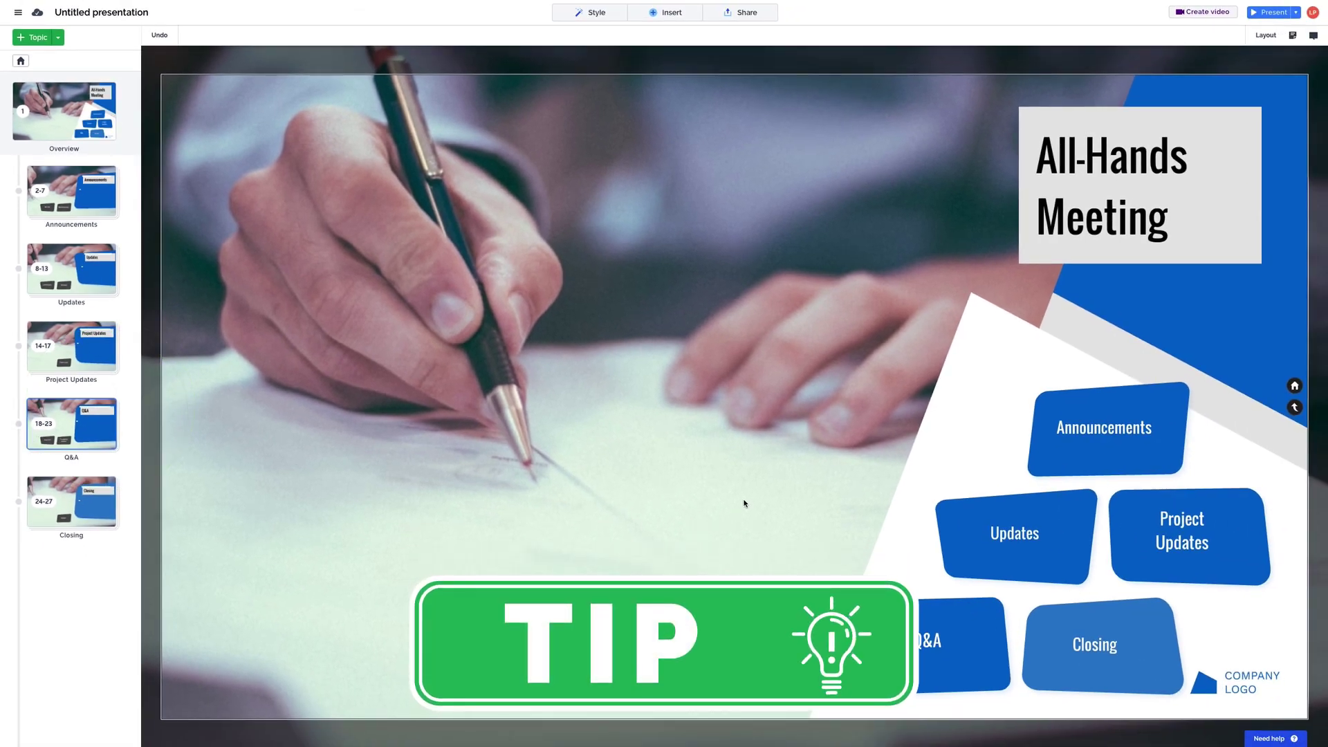
- Preview two recommended topic layouts and keep the original layout
{"action": "left_click", "coordinate": [1259, 38]}
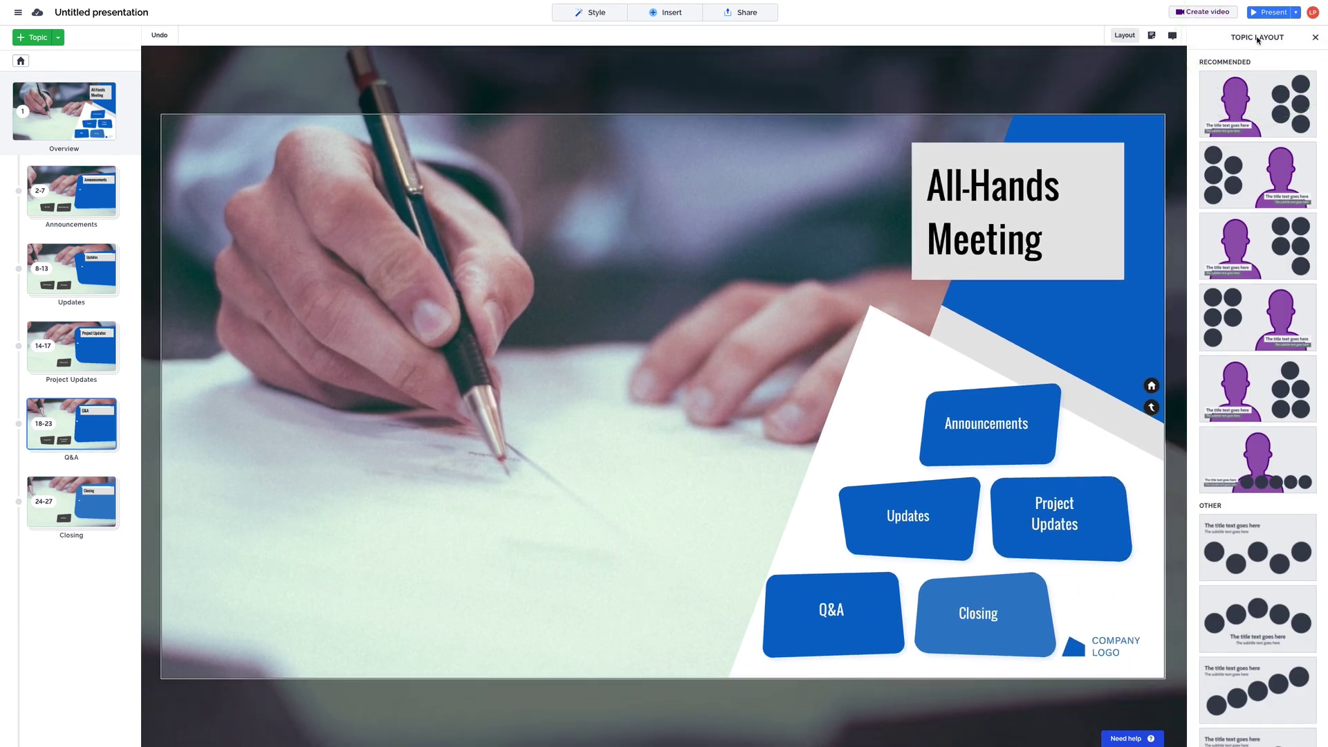
{"action": "left_click", "coordinate": [1244, 193]}
{"action": "left_click", "coordinate": [1294, 102]}
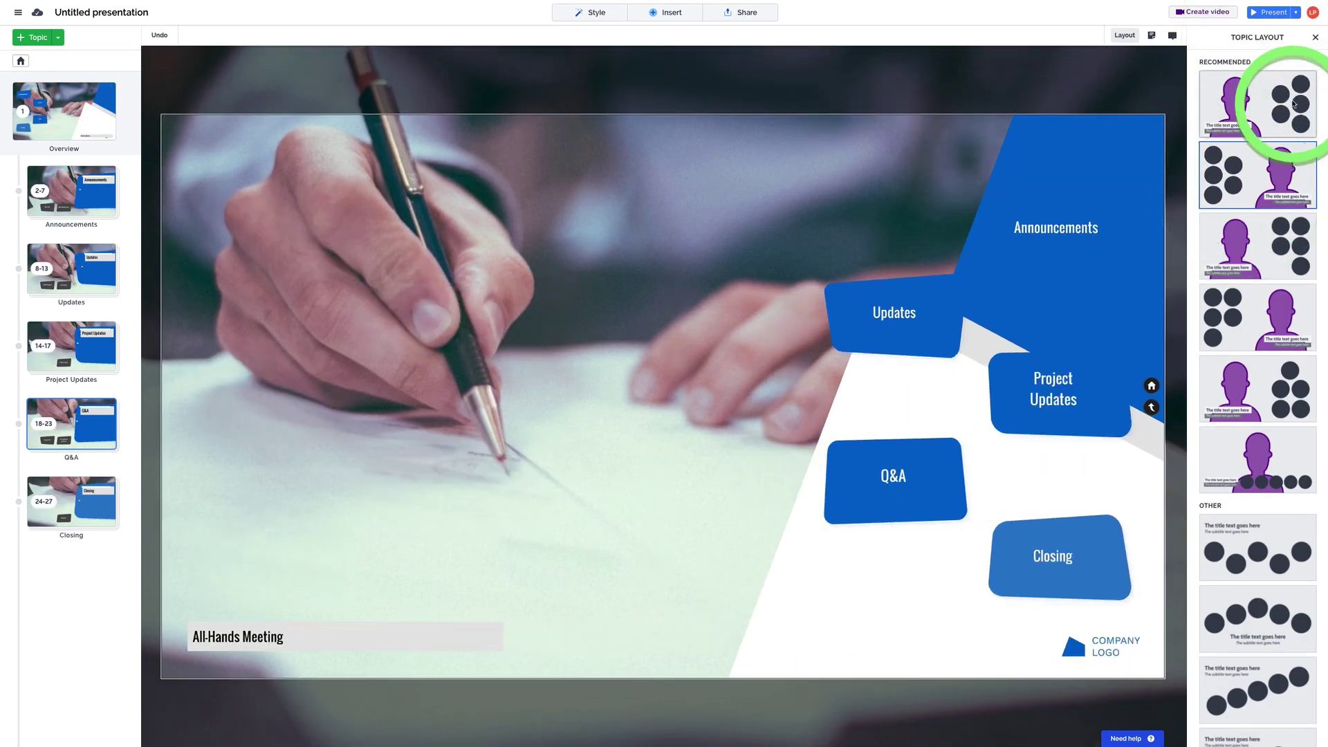
- Insert a red megaphone icon and place it inside the Announcements title box
{"action": "left_click", "coordinate": [1316, 37]}
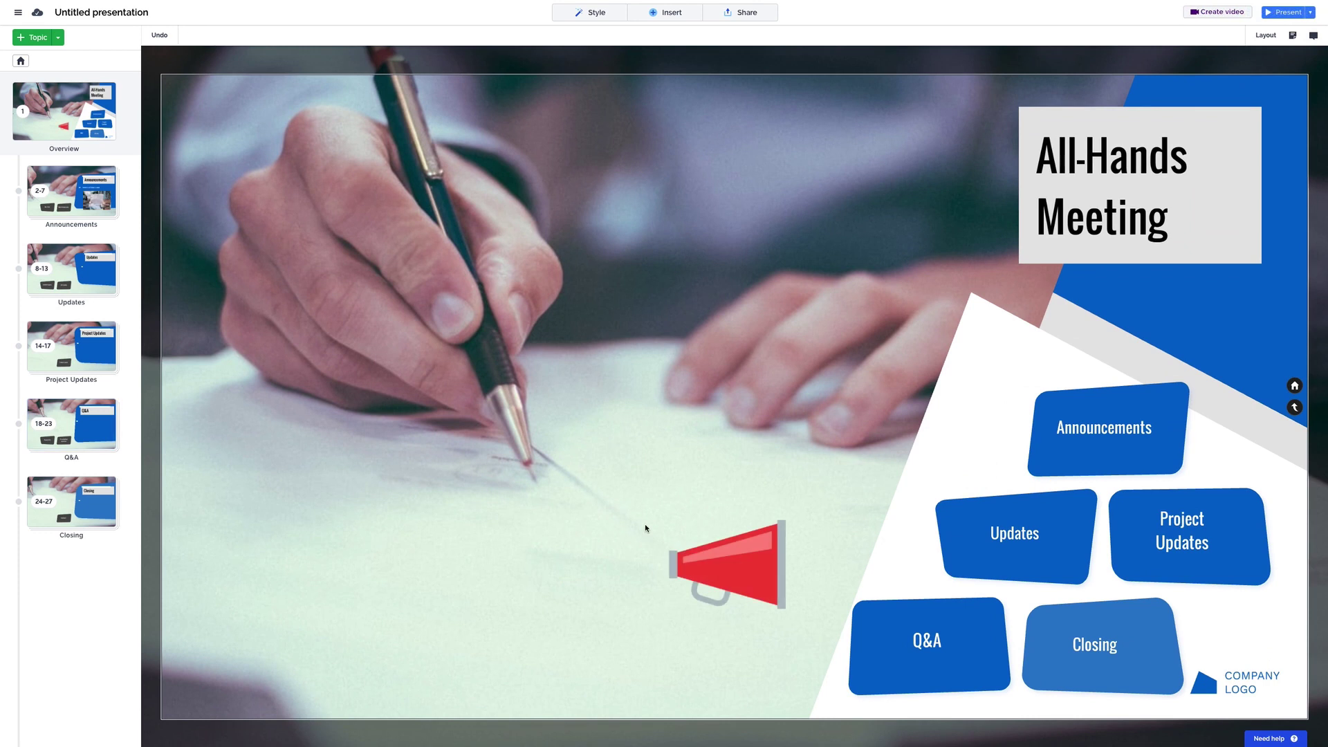
{"action": "left_click", "coordinate": [732, 554]}
{"action": "left_click_drag", "start_coordinate": [732, 554], "coordinate": [1107, 418]}
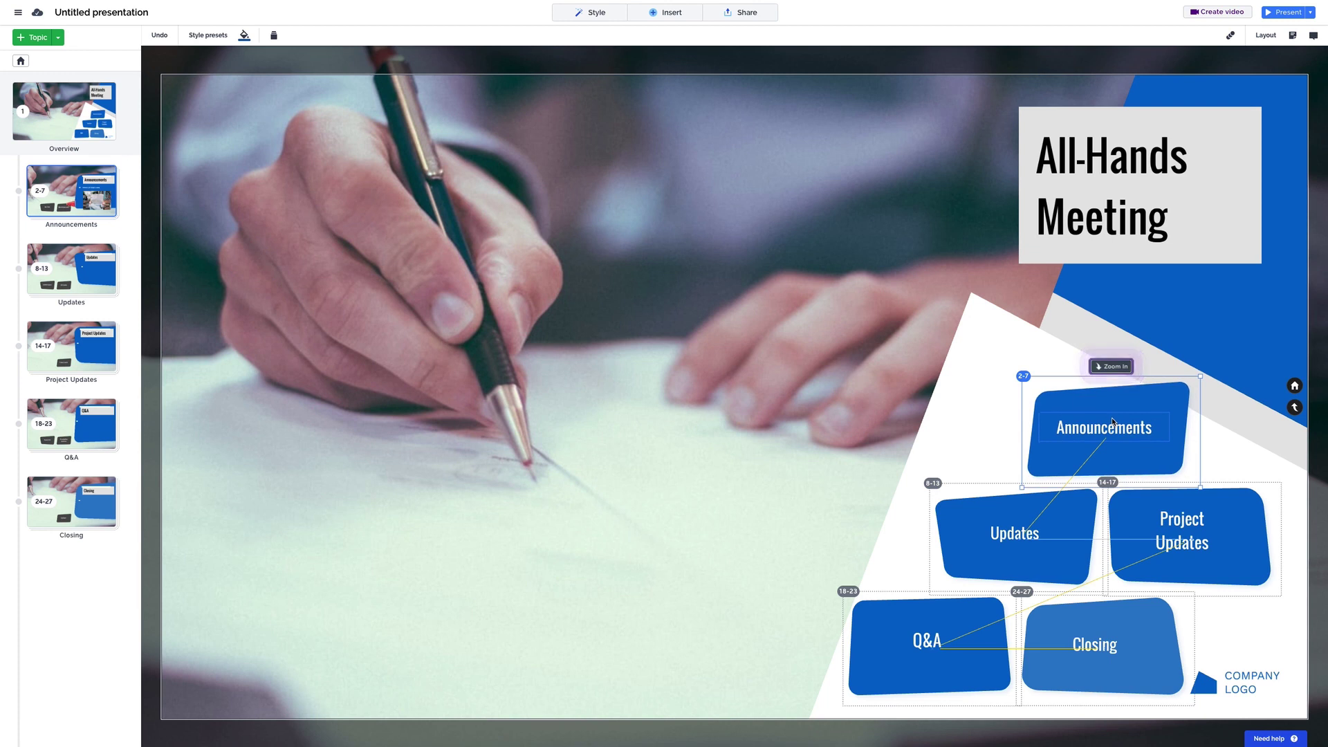
{"action": "left_click", "coordinate": [1115, 370]}
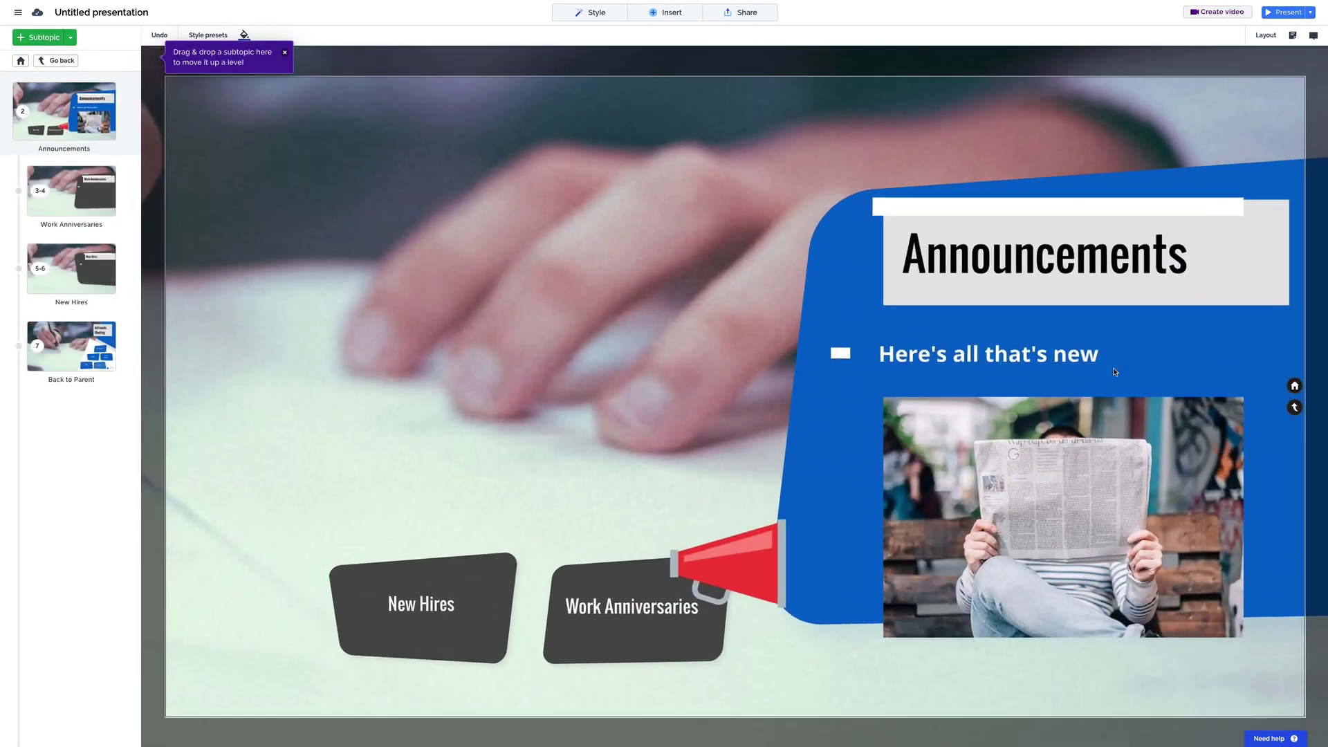
{"action": "left_click_drag", "start_coordinate": [682, 612], "coordinate": [1232, 261]}
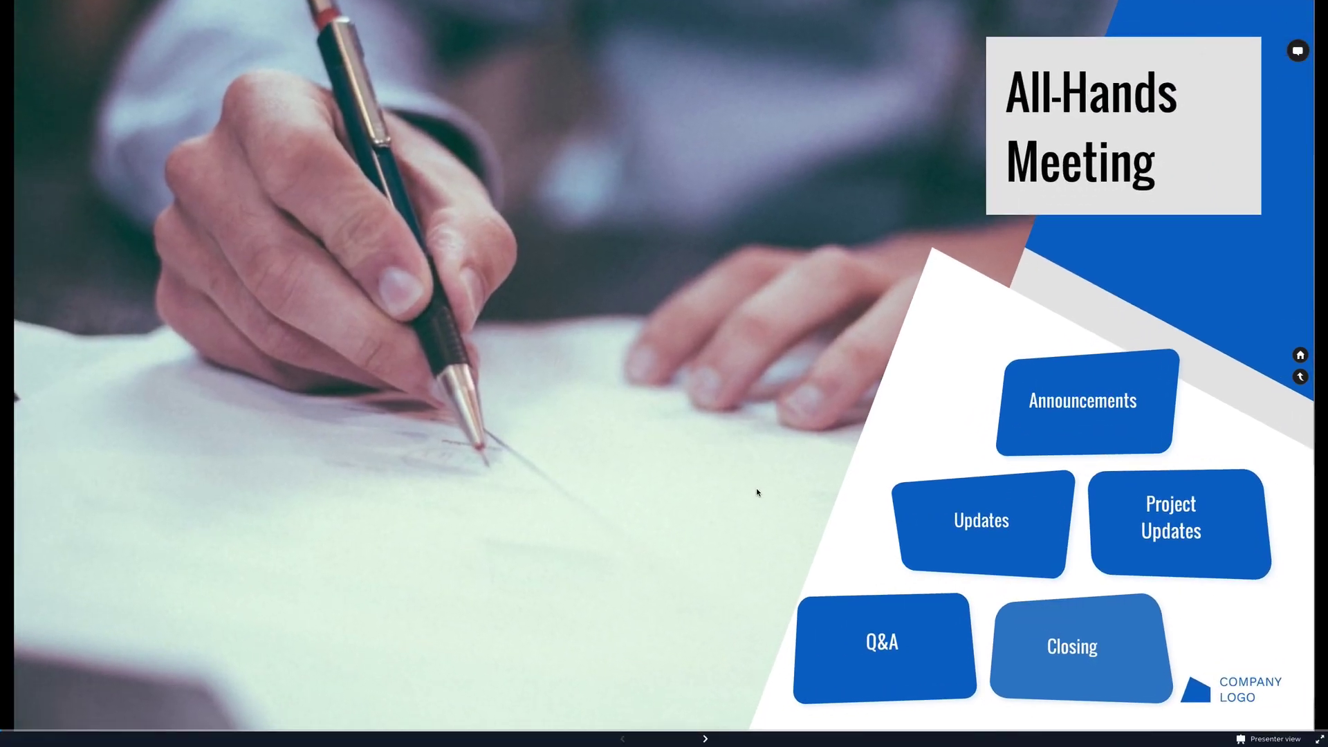
{"action": "left_click", "coordinate": [707, 739]}
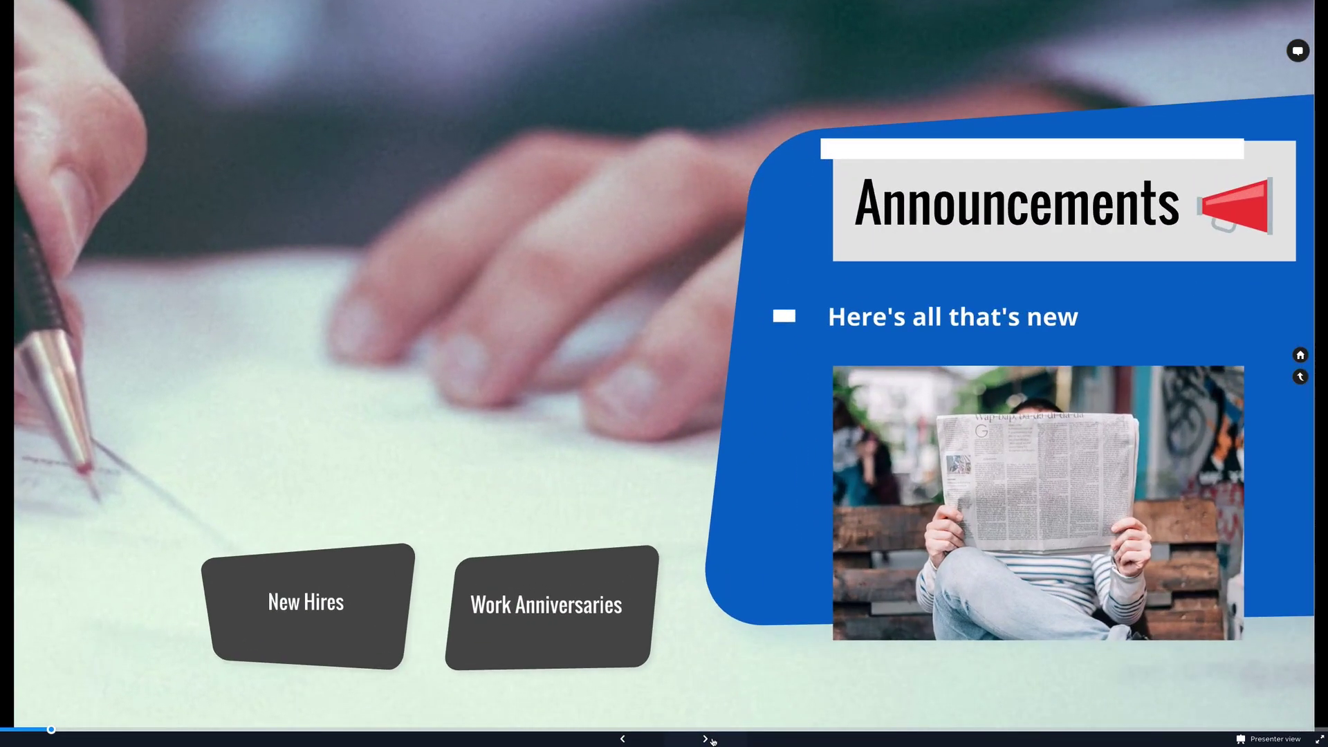
{"action": "left_click", "coordinate": [355, 626]}
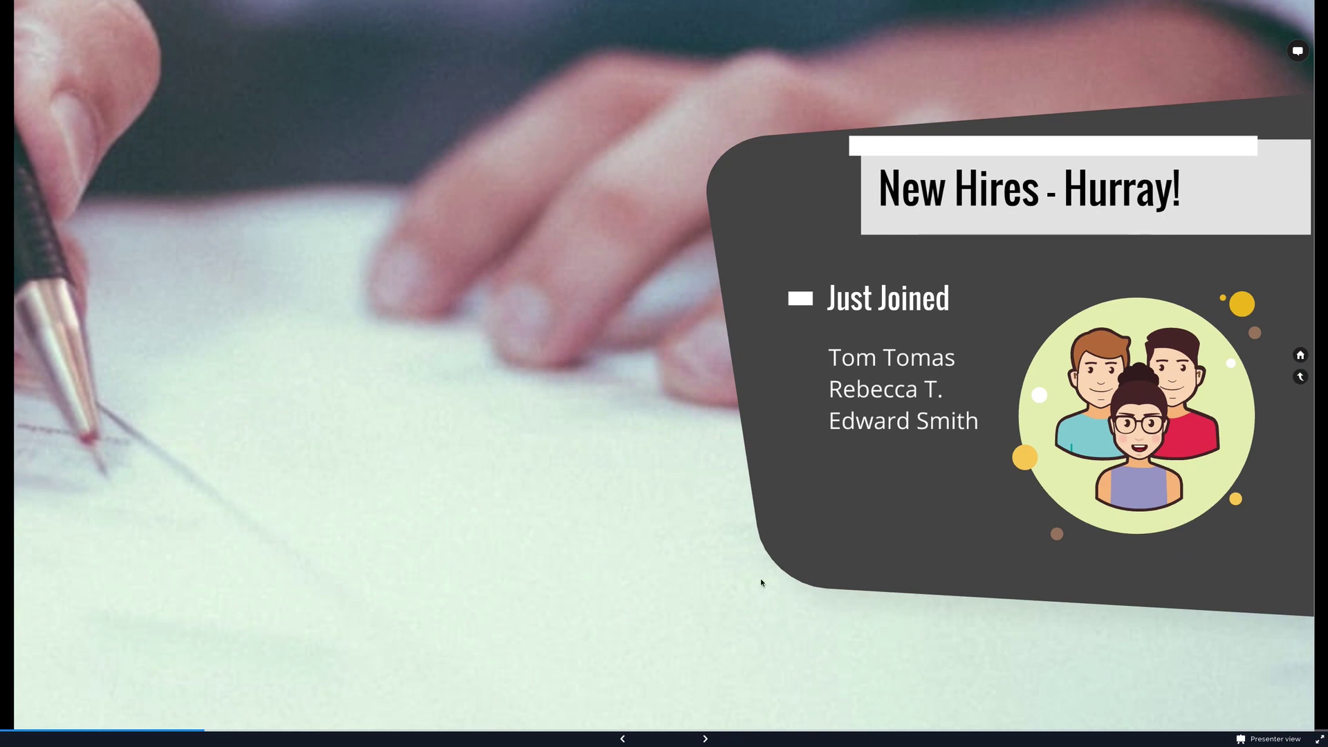
{"action": "left_click", "coordinate": [1301, 377]}
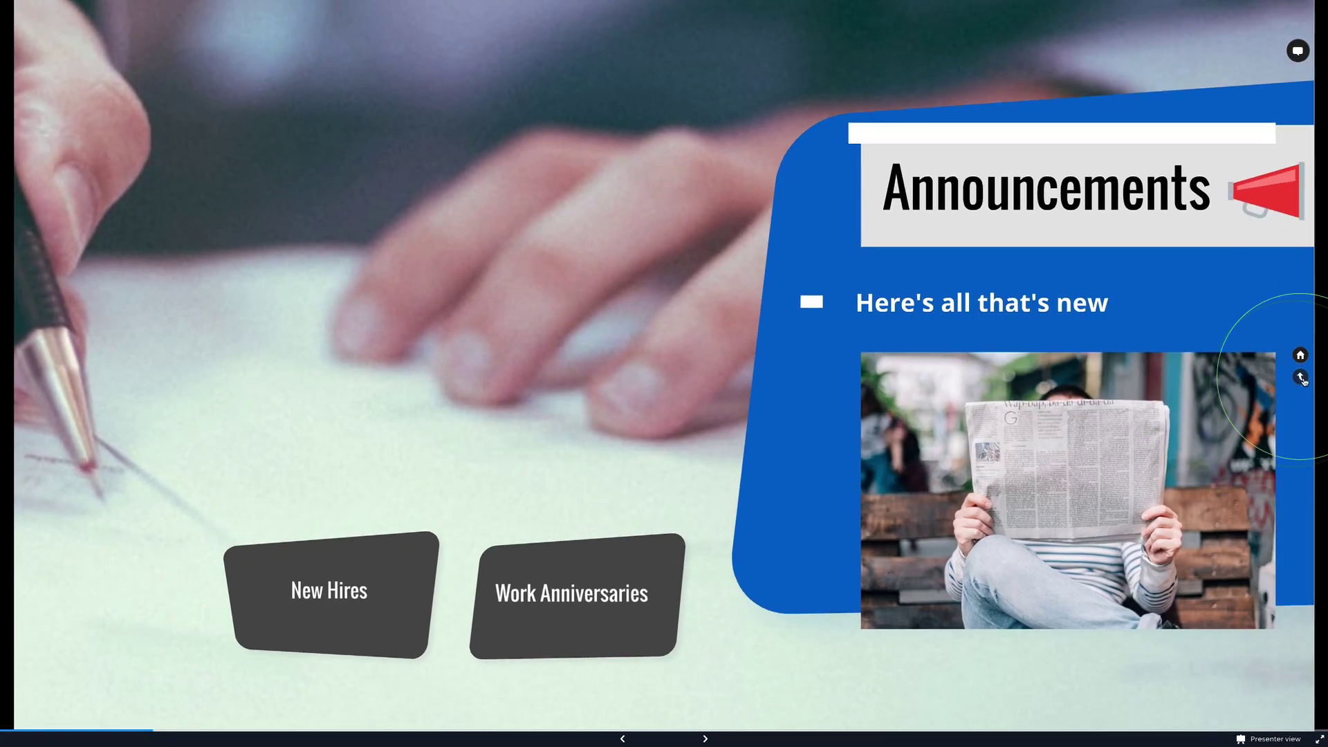
{"action": "left_click", "coordinate": [1301, 377]}
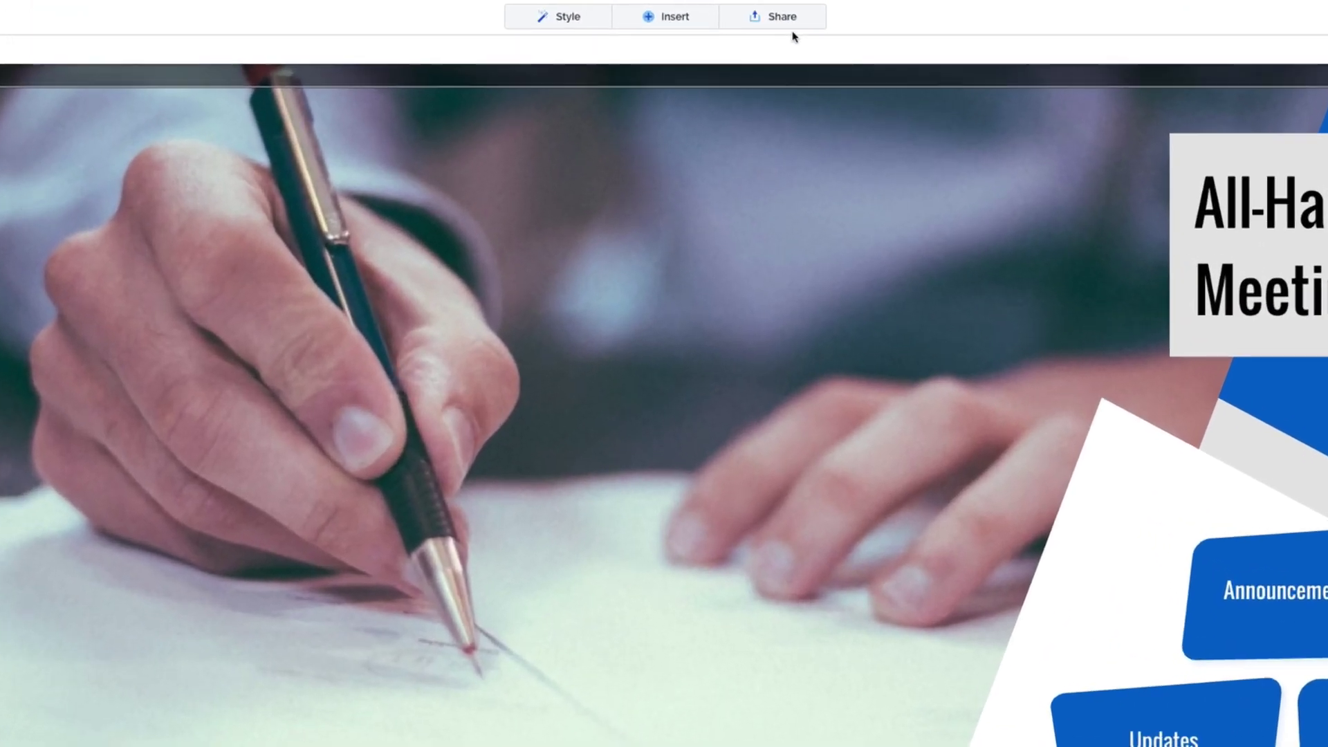
- Start creating a Prezi Video and allow camera access so the presenter appears behind the slides
{"action": "left_click", "coordinate": [753, 15]}
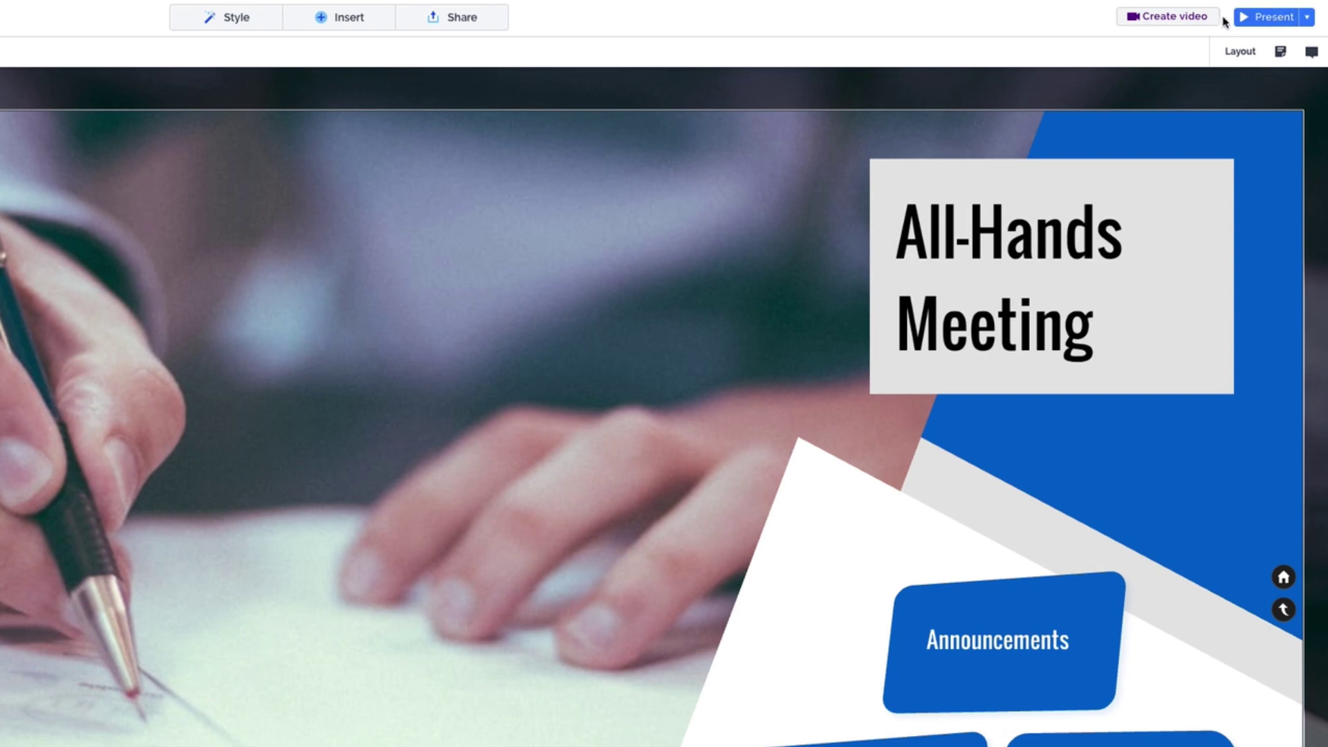
{"action": "left_click", "coordinate": [1176, 17]}
{"action": "left_click", "coordinate": [717, 451]}
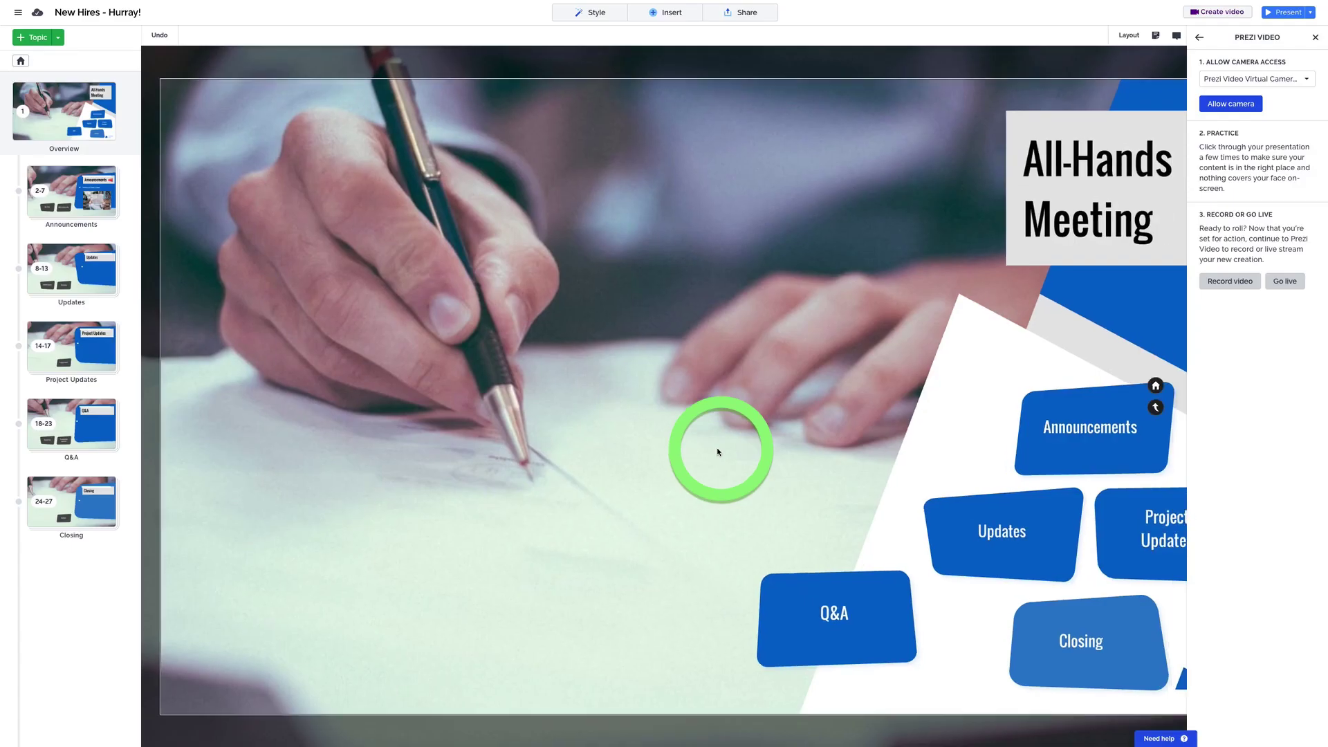
{"action": "left_click", "coordinate": [1224, 105]}
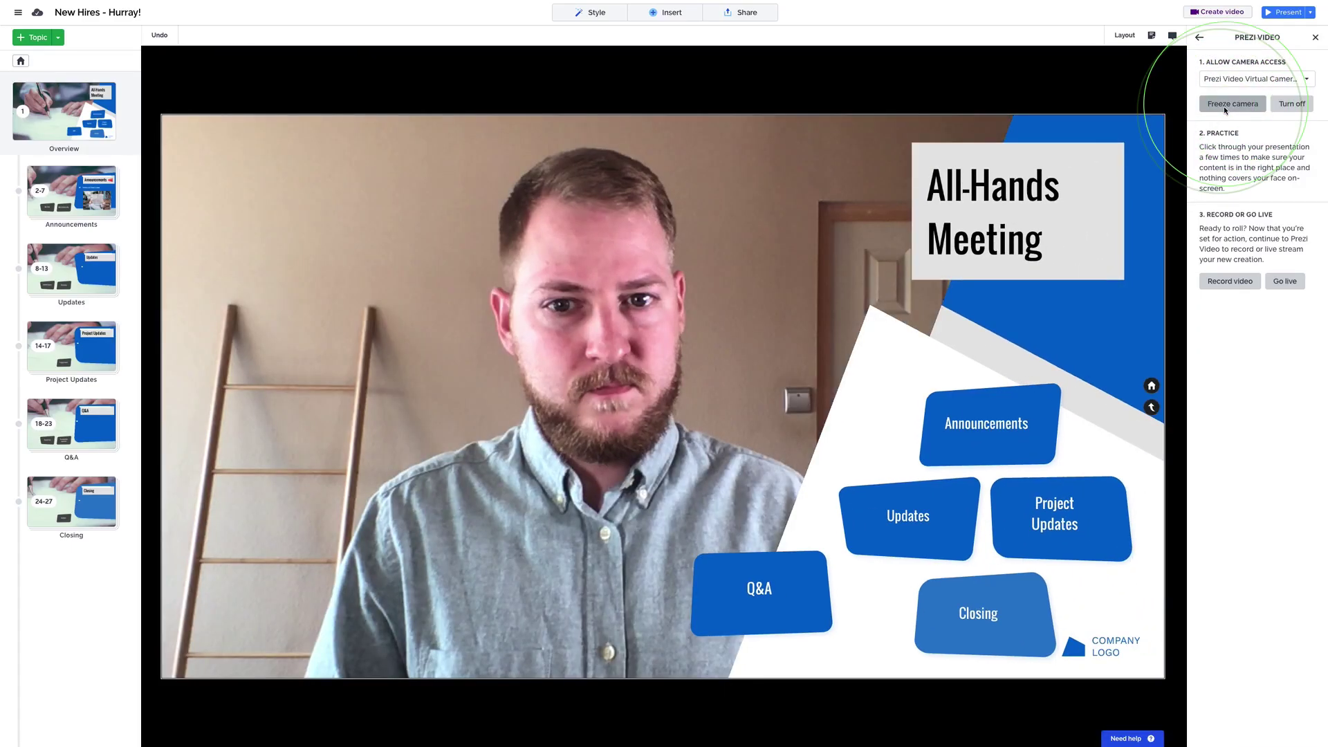
- Shift the Q&A topic slightly down and right, clear of the presenter's face
{"action": "left_click", "coordinate": [755, 592]}
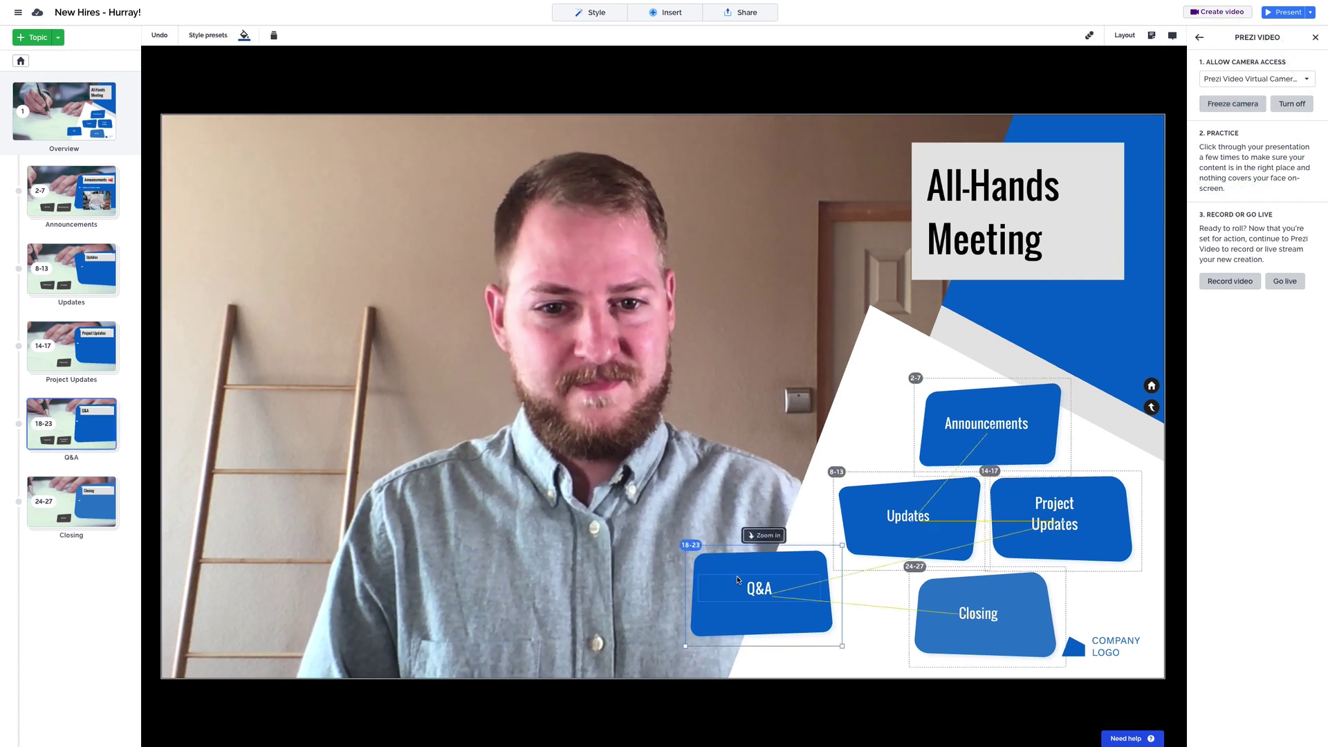
{"action": "left_click_drag", "start_coordinate": [754, 591], "coordinate": [801, 615]}
{"action": "left_click", "coordinate": [696, 552]}
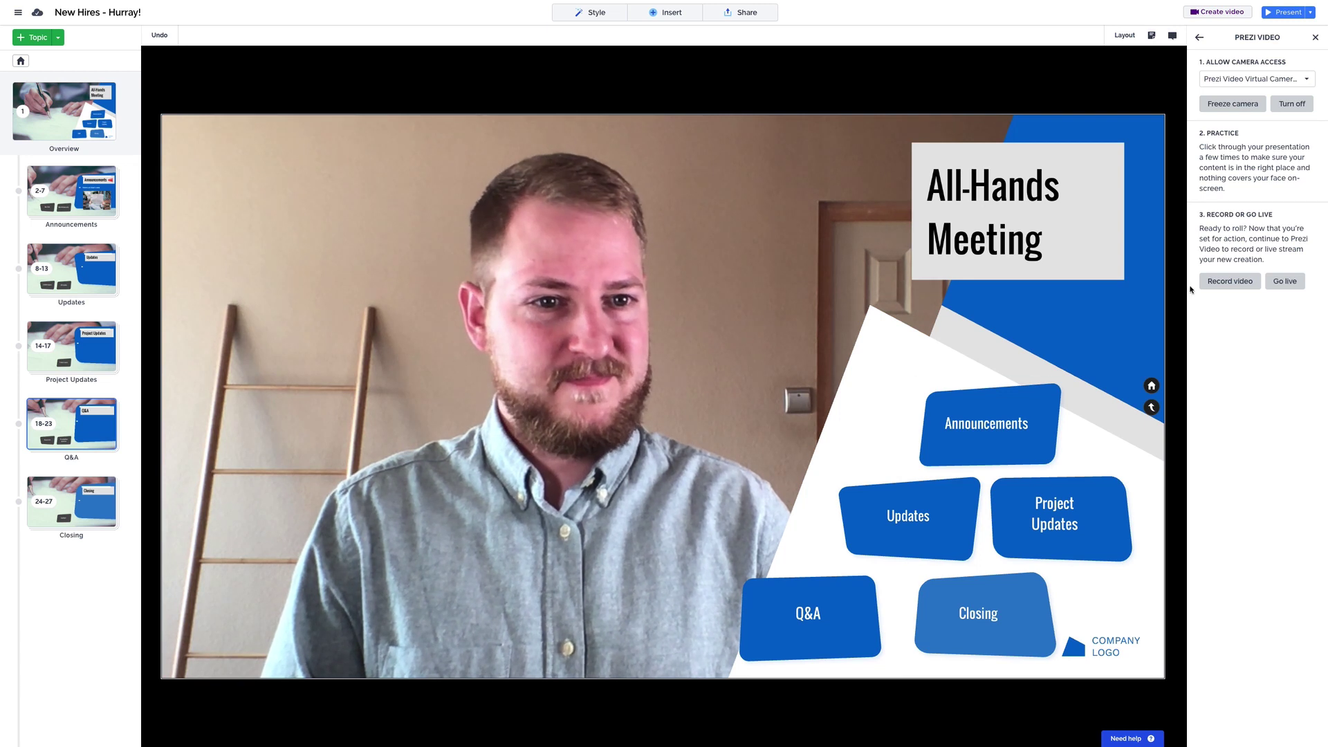
- Go live, advance through Announcements to New Hires - Hurray!, and zoom into and out of the Just Joined illustration
{"action": "left_click", "coordinate": [1284, 284]}
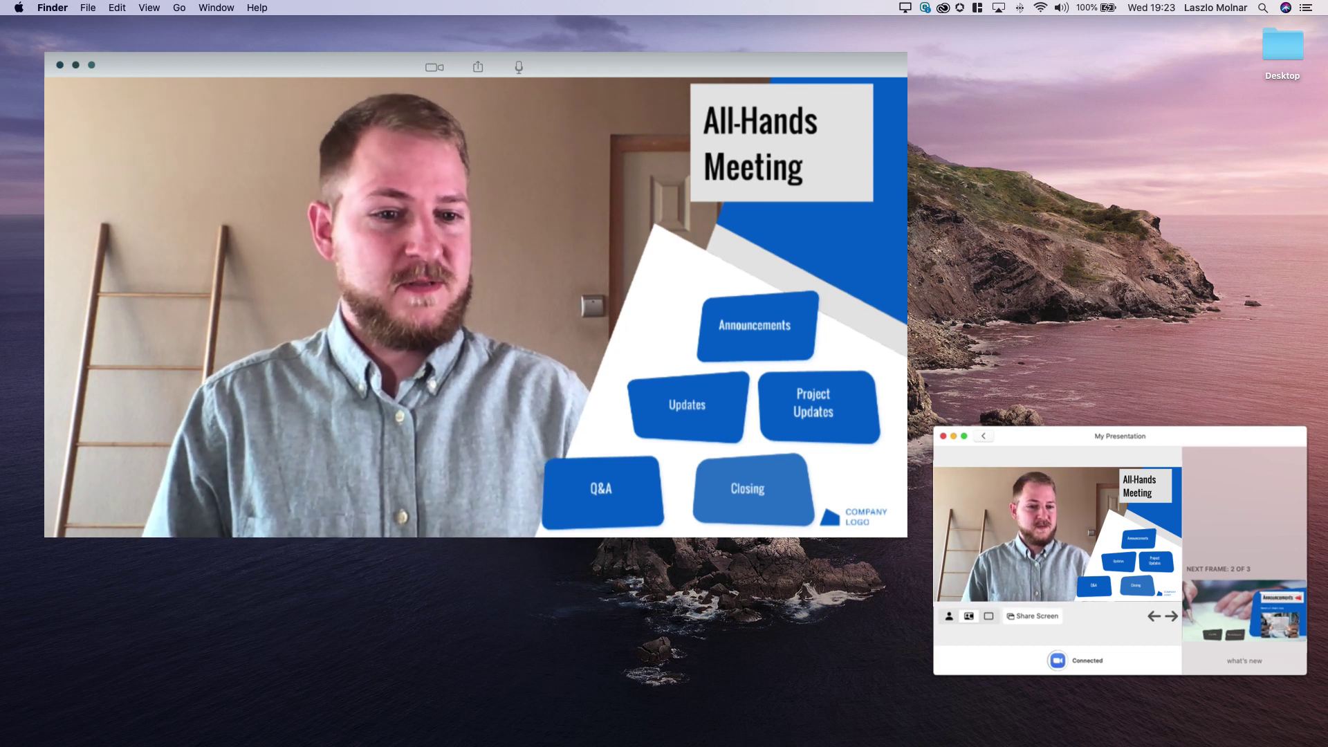
{"action": "left_click", "coordinate": [1242, 574]}
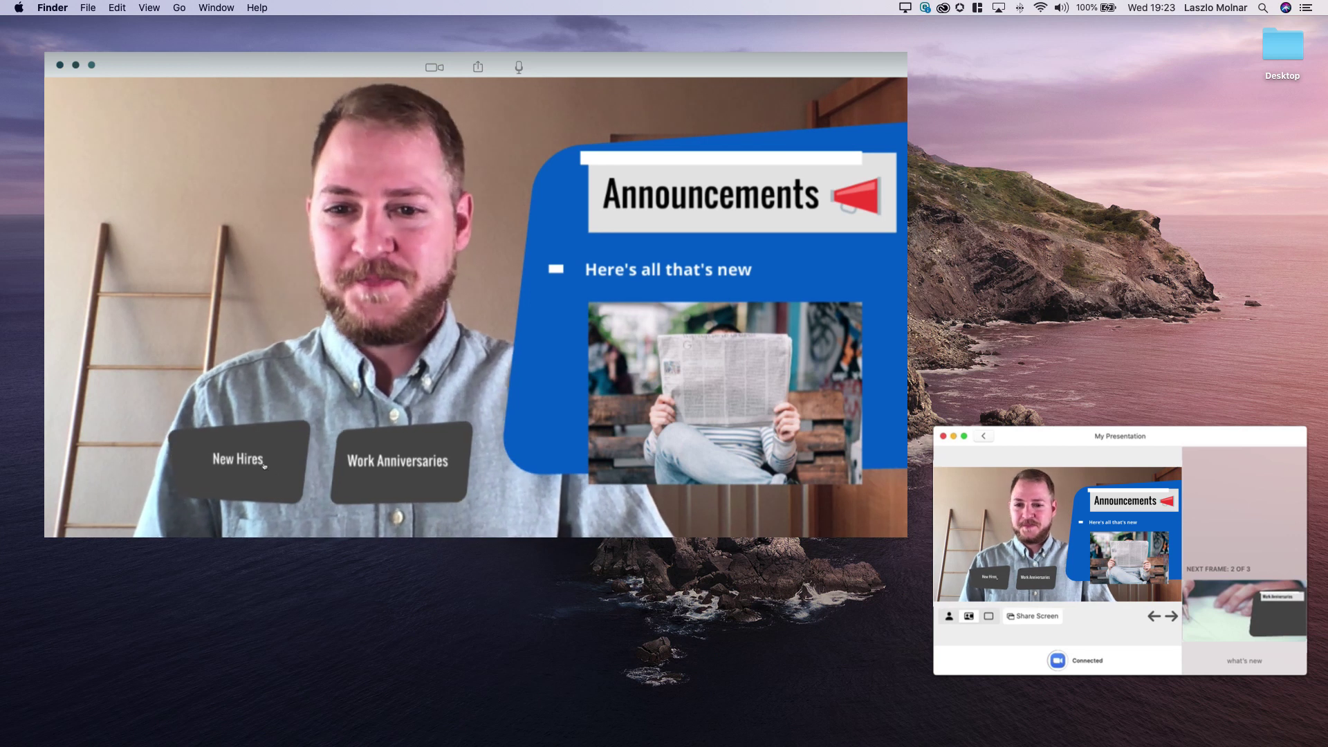
{"action": "left_click", "coordinate": [1172, 616]}
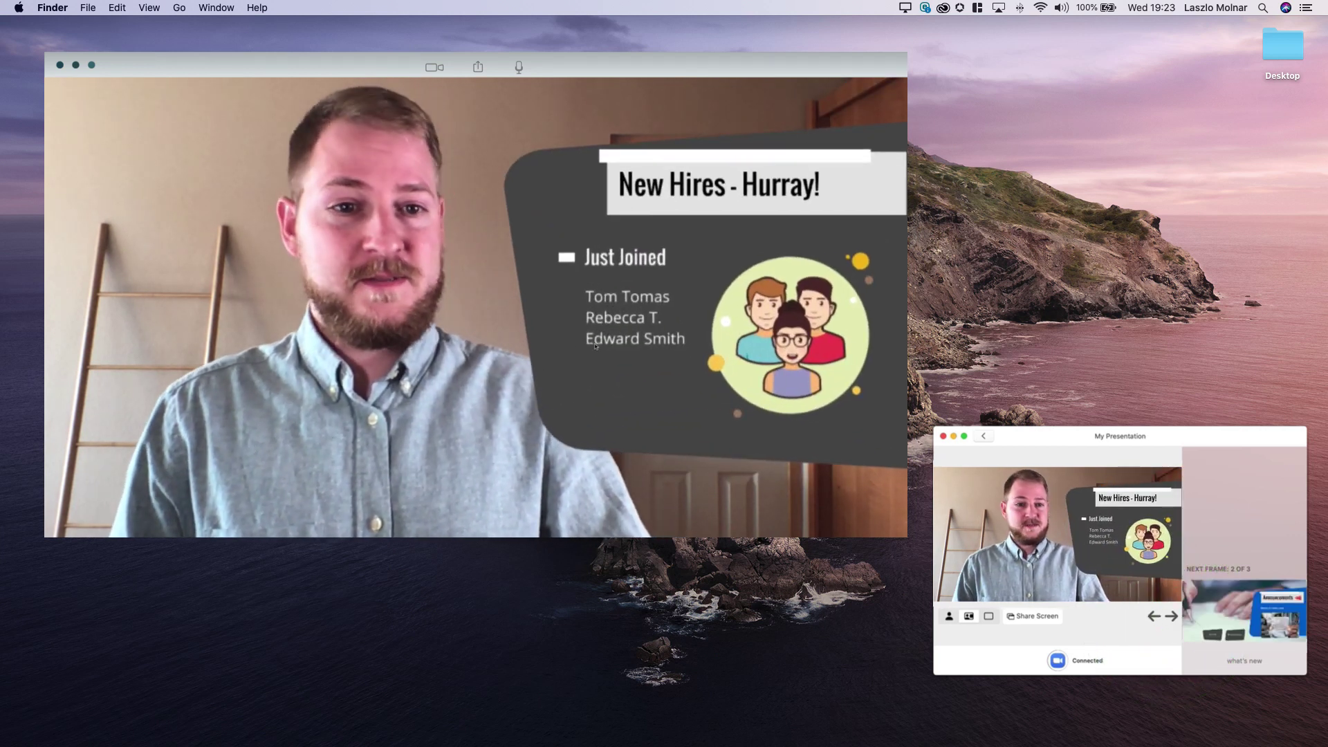
{"action": "left_click", "coordinate": [1157, 546]}
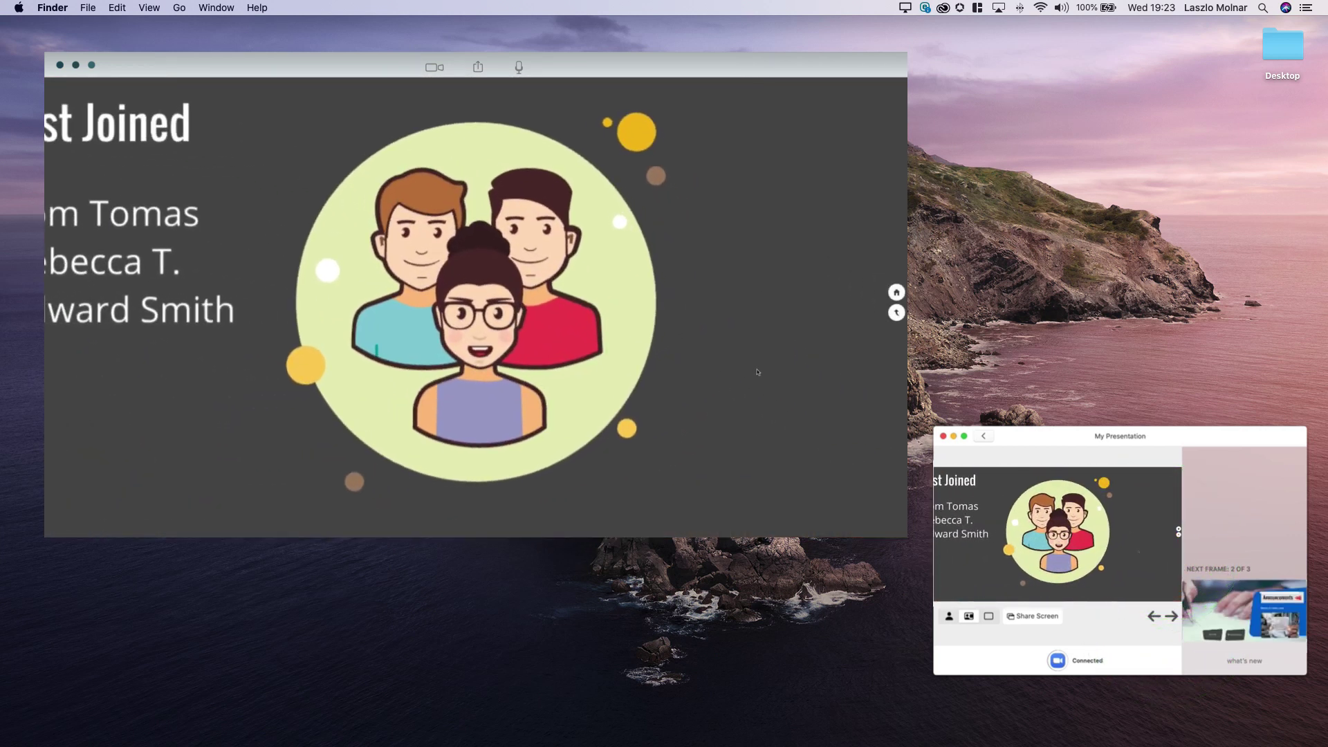
{"action": "left_click", "coordinate": [1086, 522]}
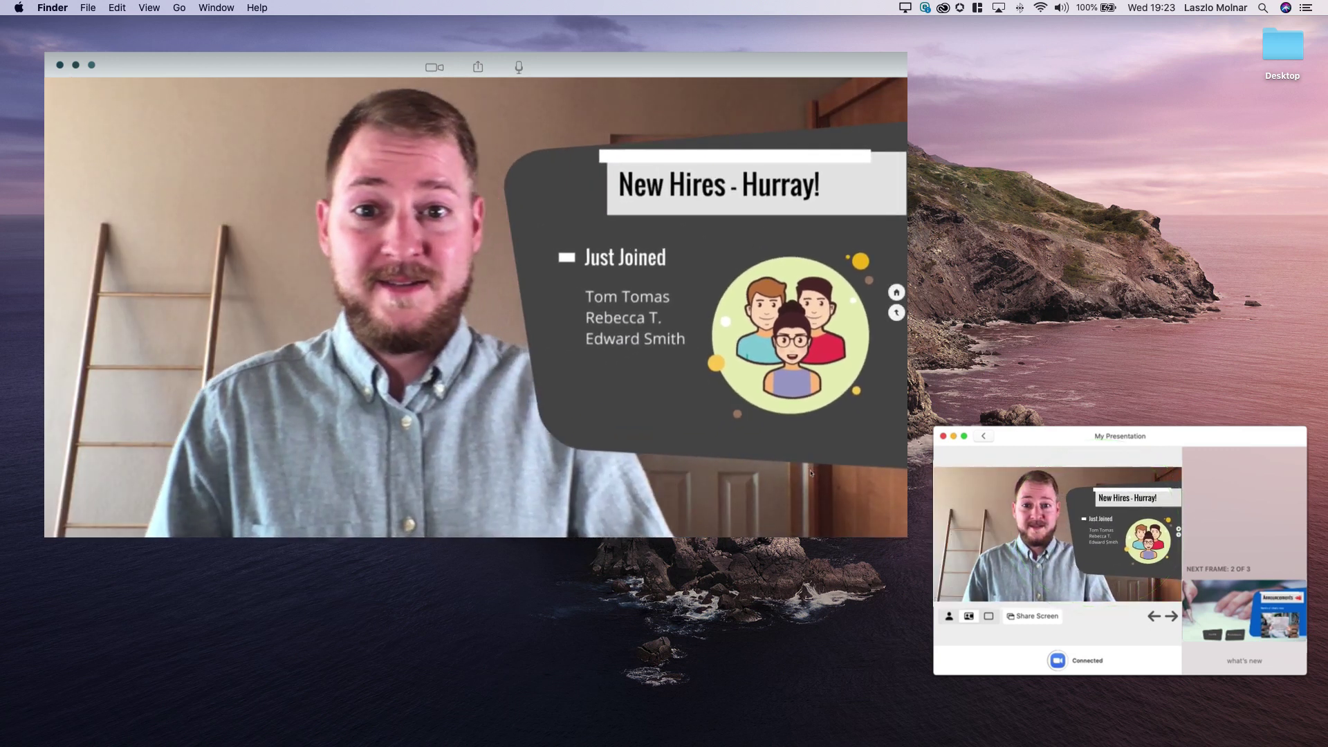